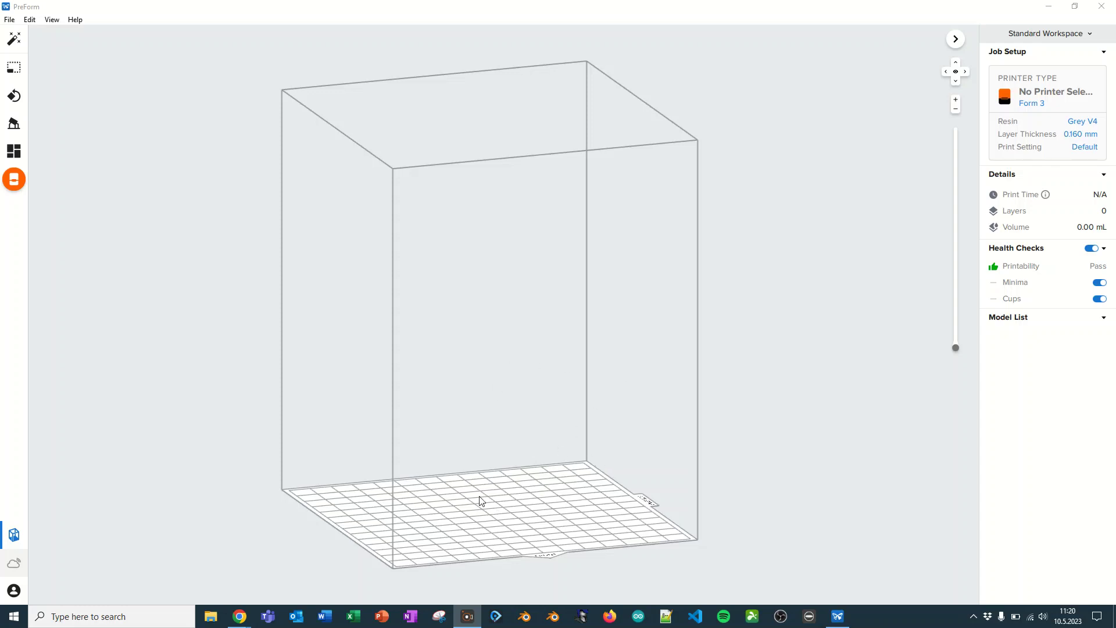
# - Confirm the job setup for printer and material
pyautogui.click(1030, 83)
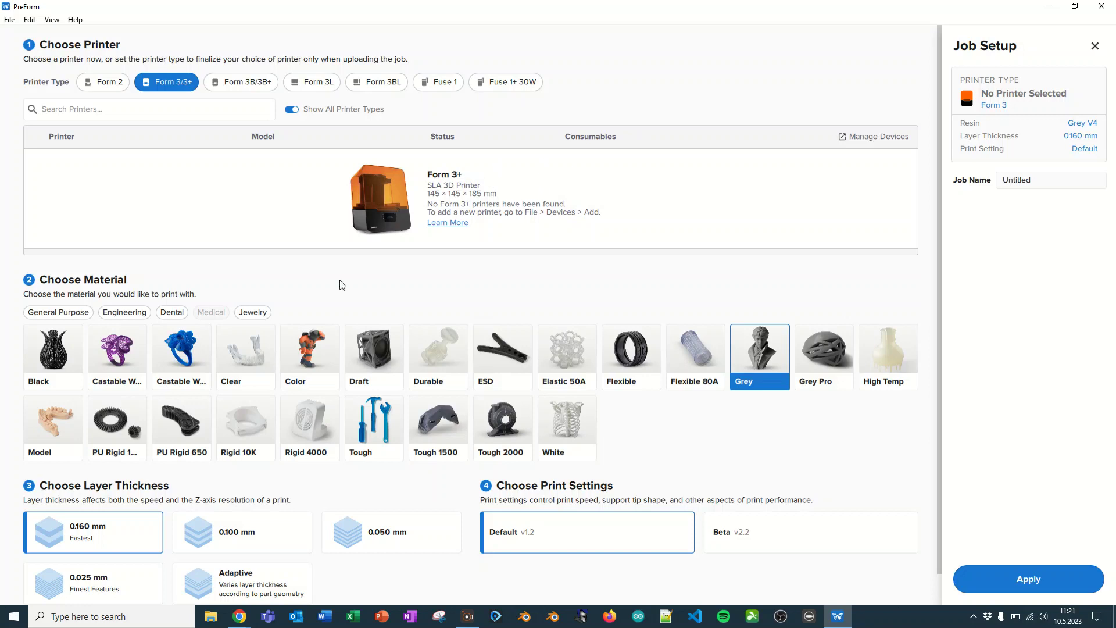
pyautogui.moveTo(760, 354)
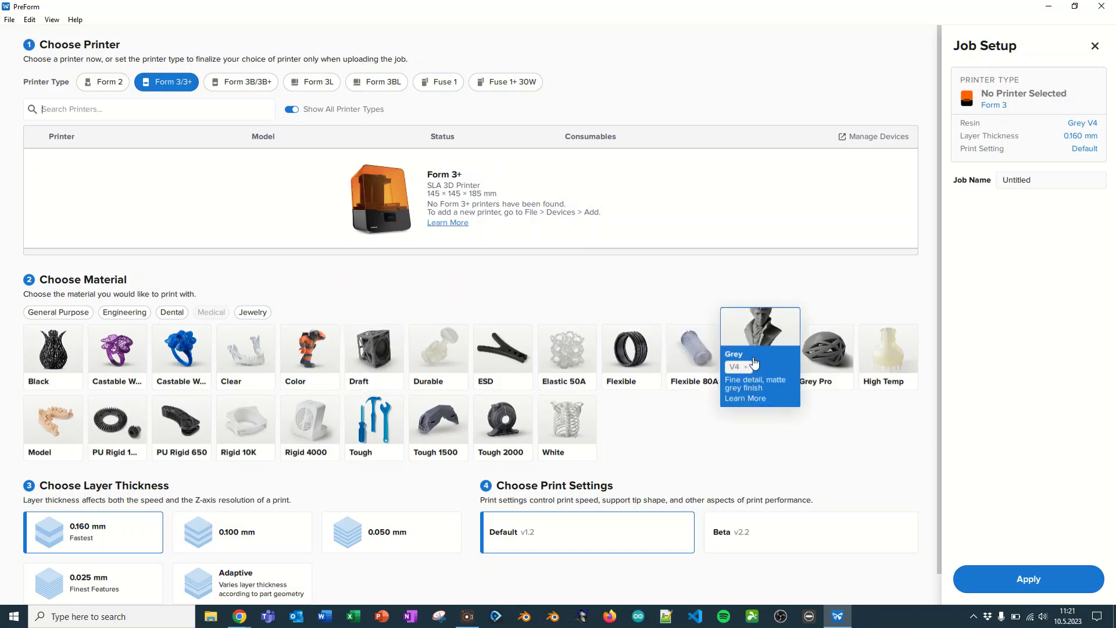
pyautogui.scroll(-1, 759, 353)
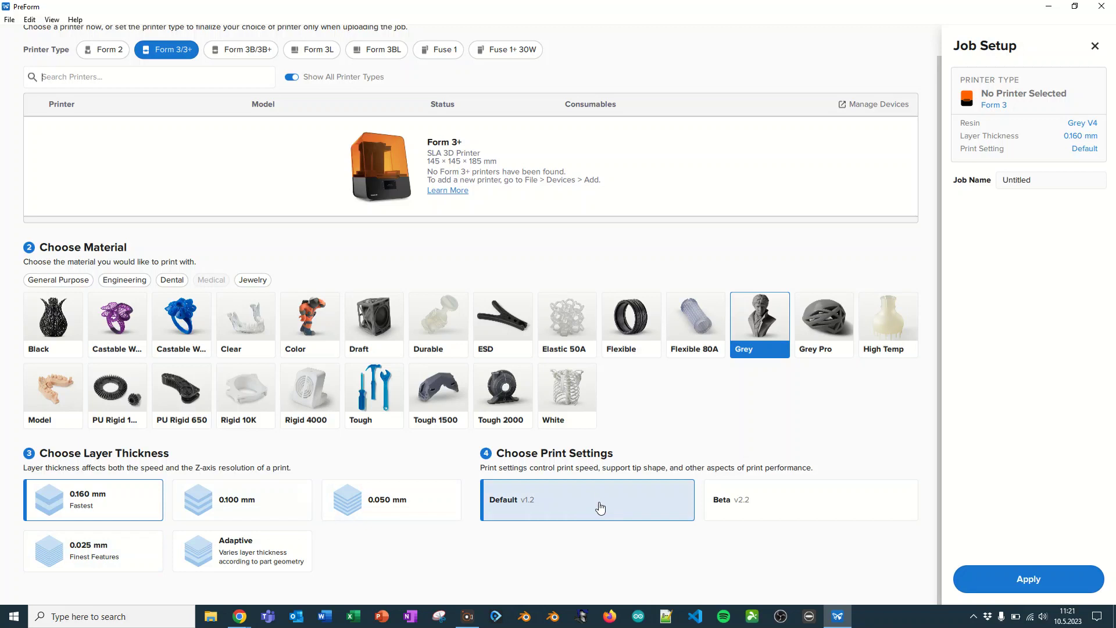
pyautogui.click(1029, 579)
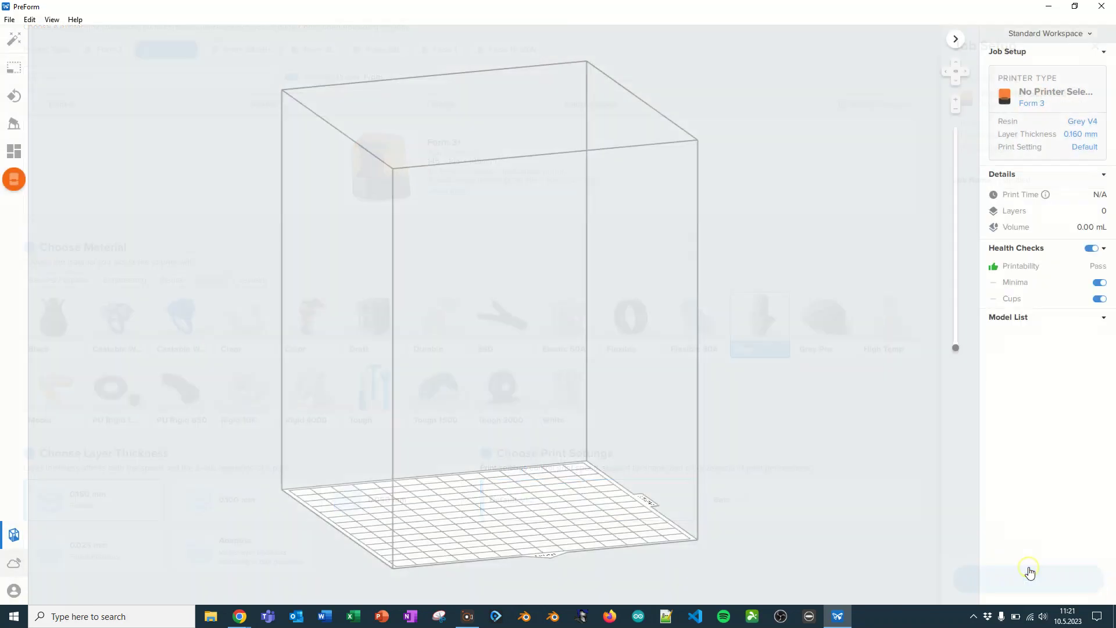
pyautogui.click(1084, 147)
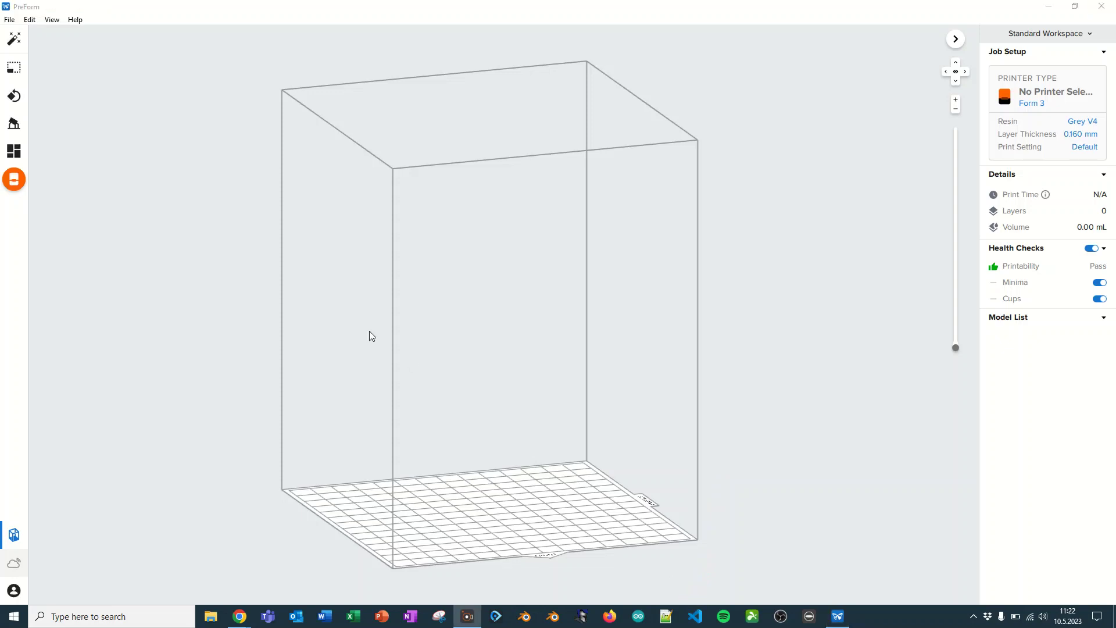
# - Open torni.stl from the Desktop and accept repairing the broken model
pyautogui.click(9, 19)
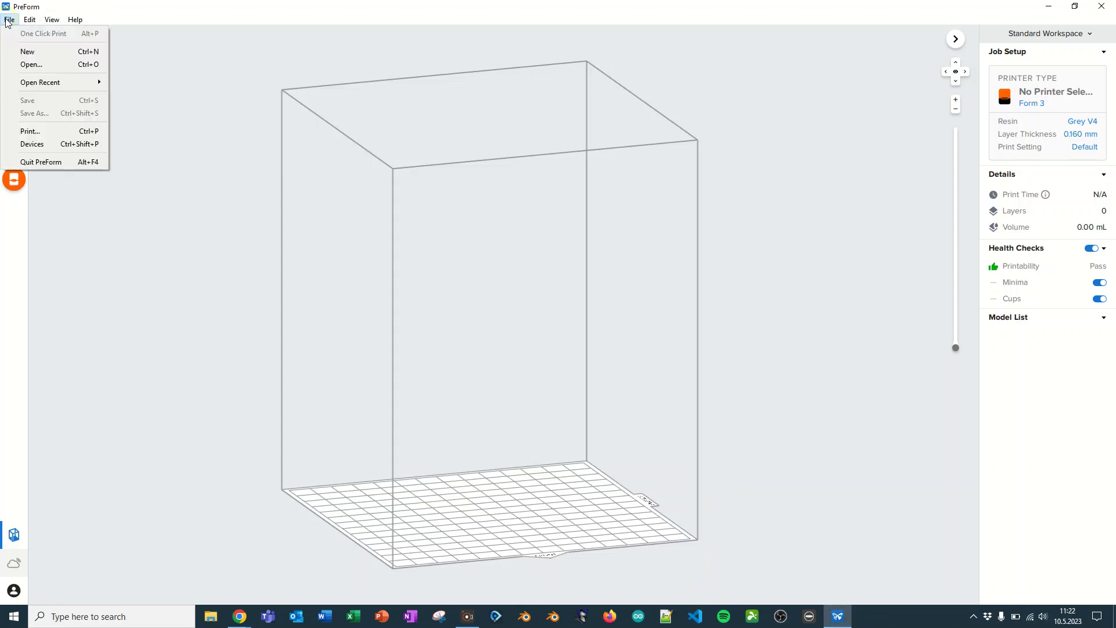
pyautogui.click(53, 65)
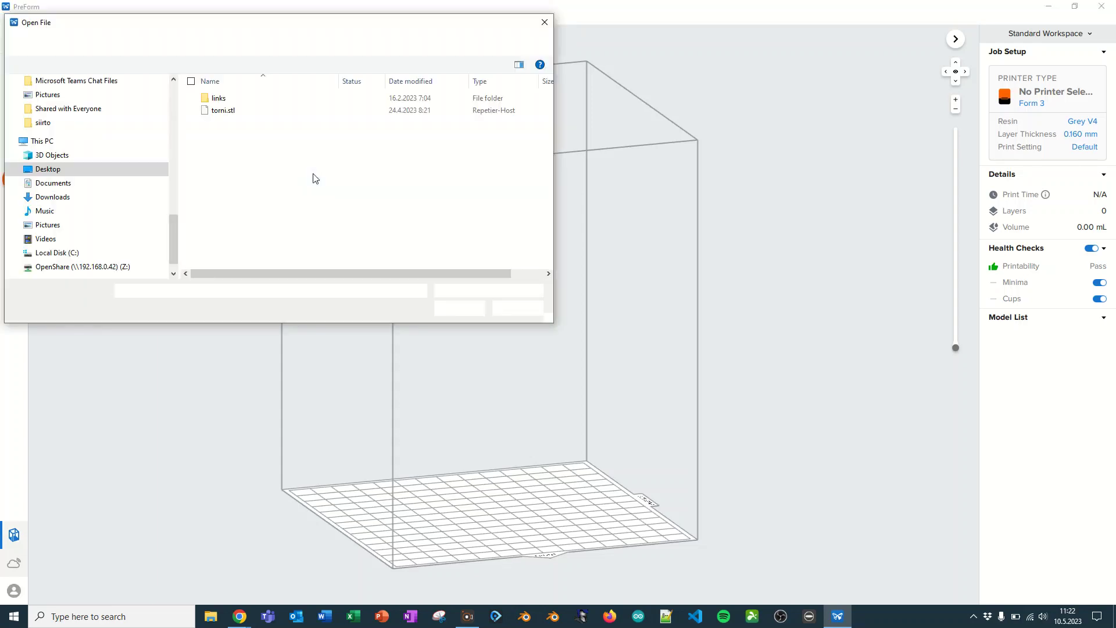
pyautogui.click(223, 110)
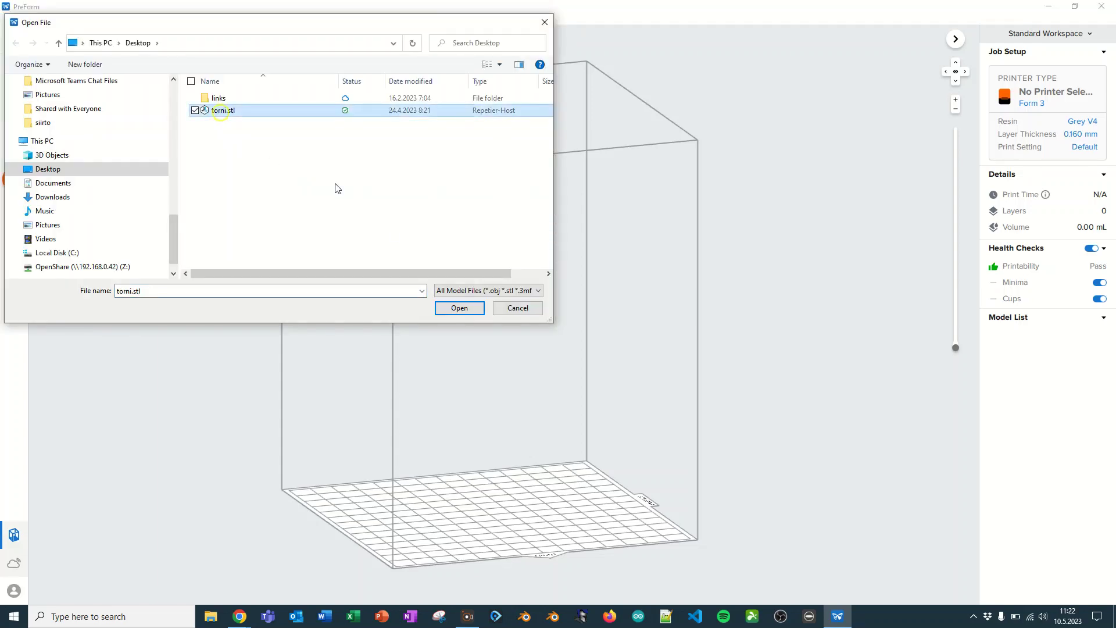
pyautogui.click(459, 308)
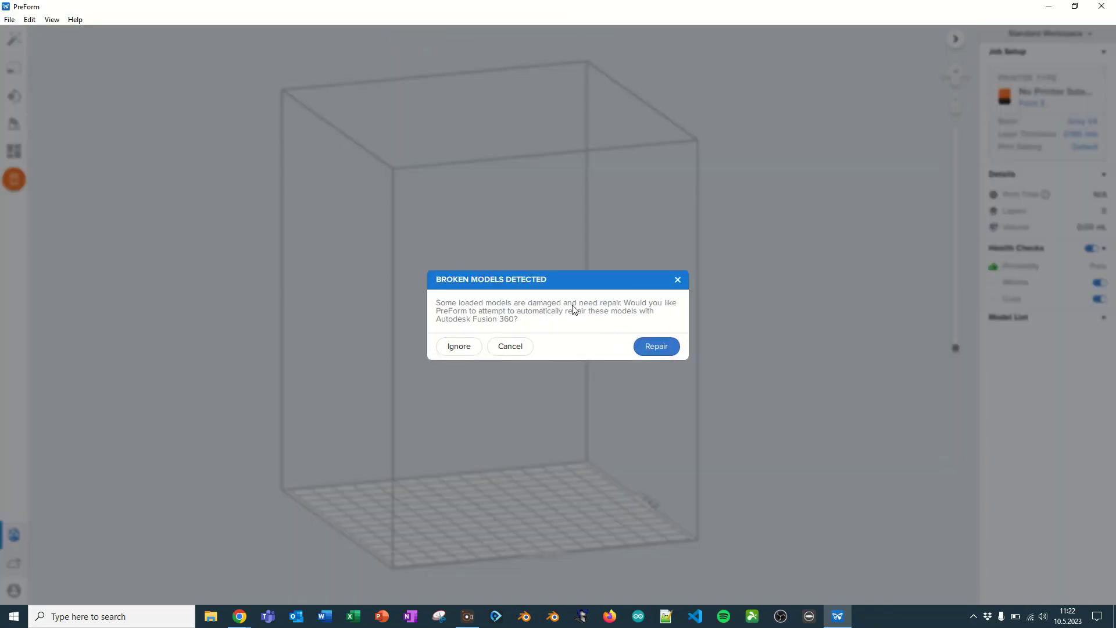
pyautogui.click(656, 346)
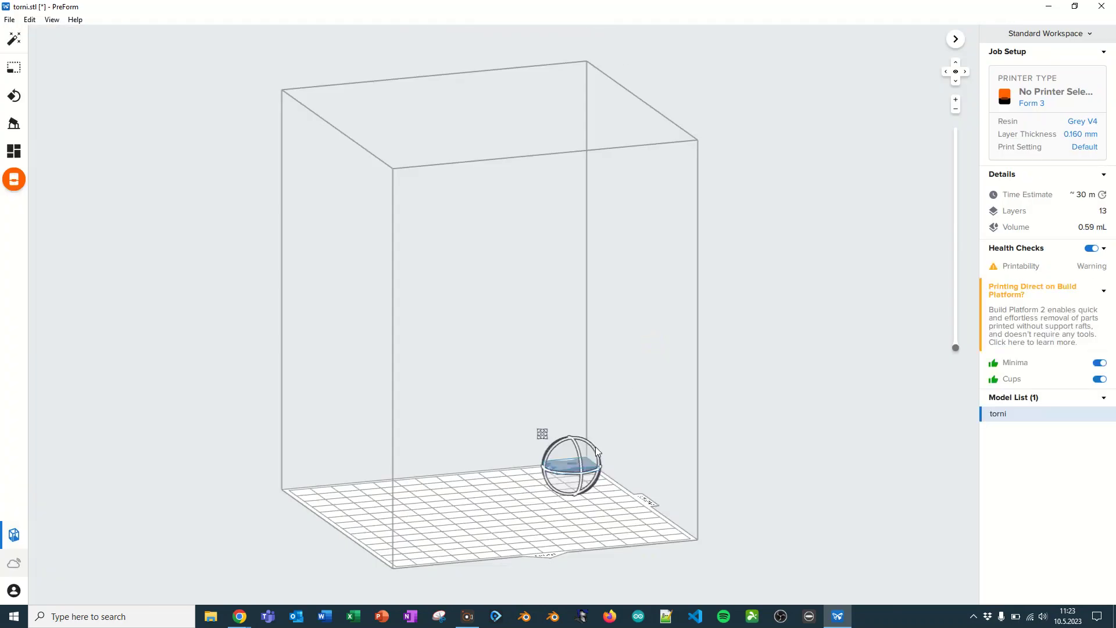
pyautogui.scroll(3, 603, 433)
pyautogui.scroll(3, 602, 433)
pyautogui.scroll(3, 603, 434)
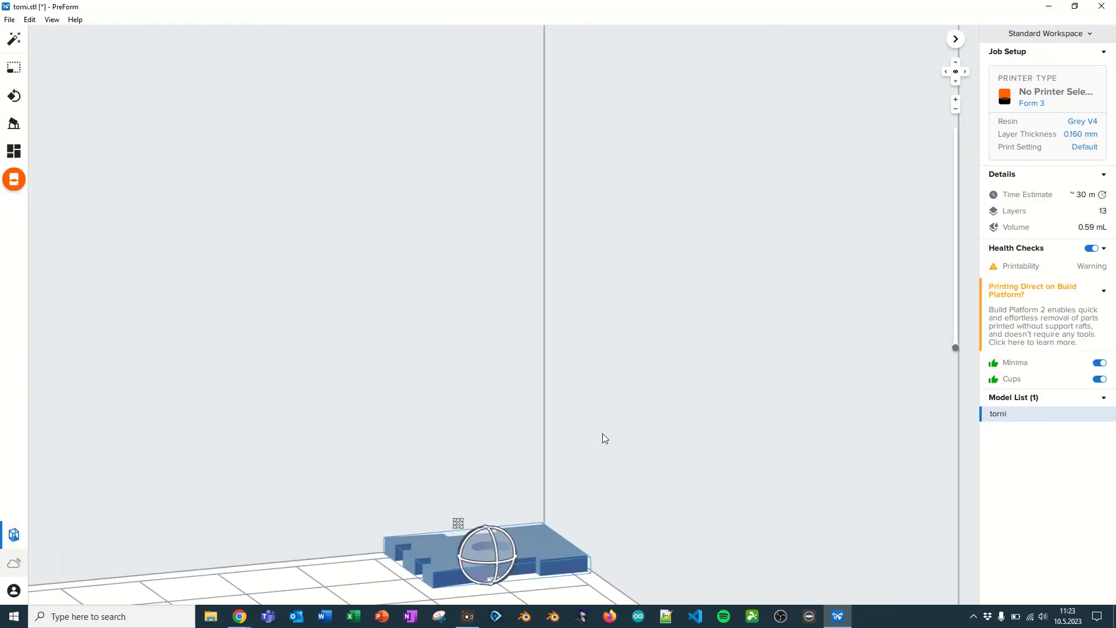
pyautogui.scroll(-3, 404, 425)
pyautogui.scroll(-3, 404, 425)
# - Select torni and tilt it to a flatter angle with the rotation gizmo
pyautogui.click(404, 425)
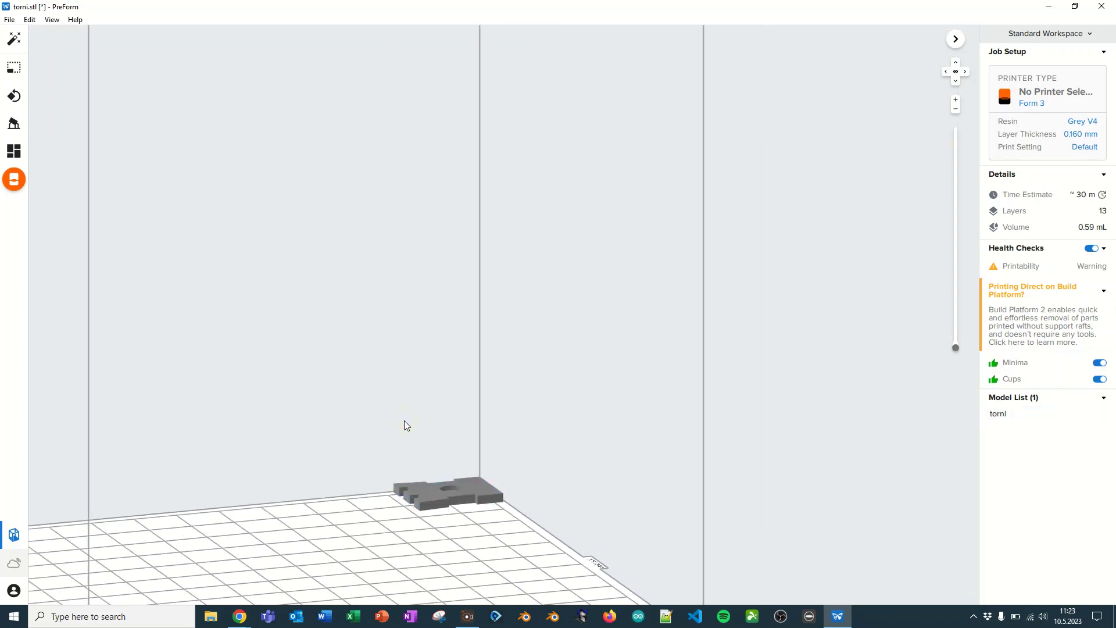
pyautogui.click(451, 479)
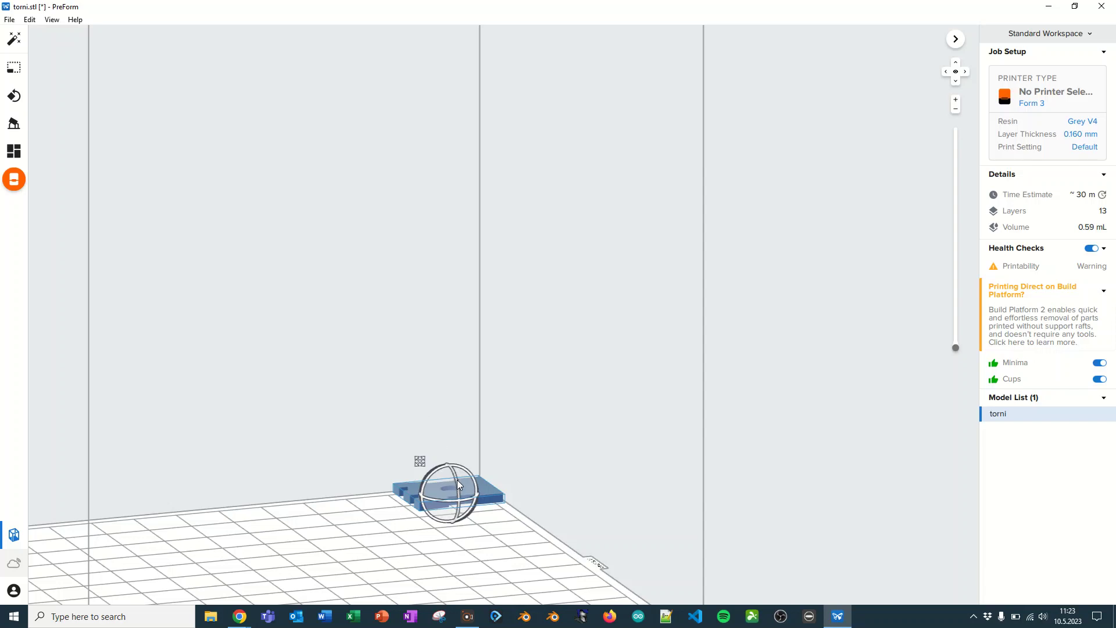
pyautogui.moveTo(457, 480); pyautogui.dragTo(461, 497)
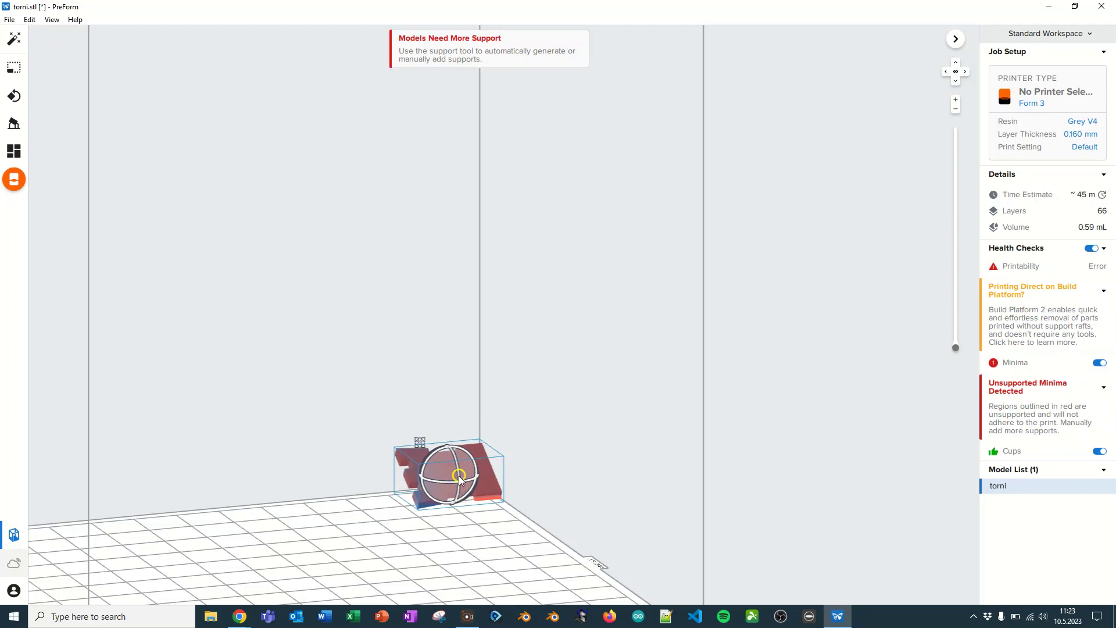
pyautogui.moveTo(459, 479); pyautogui.dragTo(455, 523)
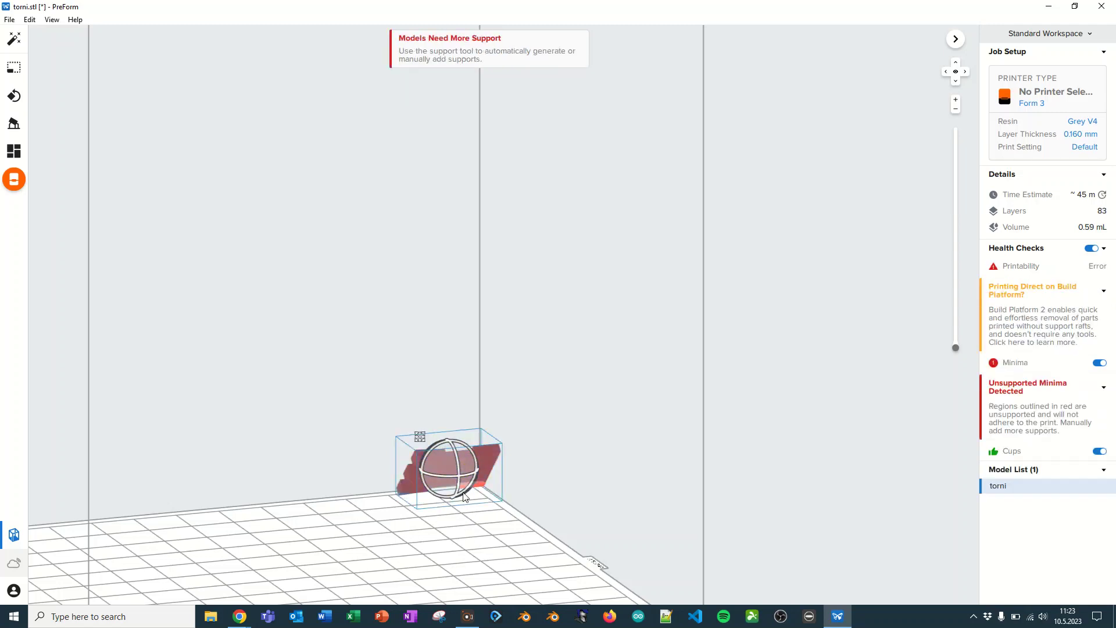
pyautogui.moveTo(454, 458); pyautogui.dragTo(462, 525)
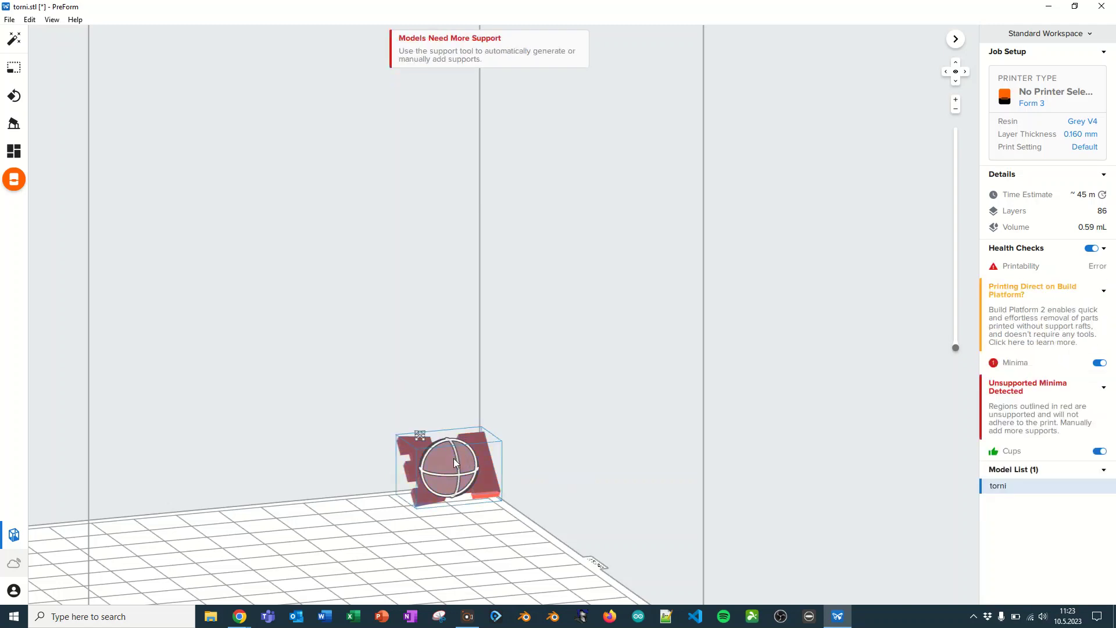
pyautogui.moveTo(453, 463); pyautogui.dragTo(458, 540)
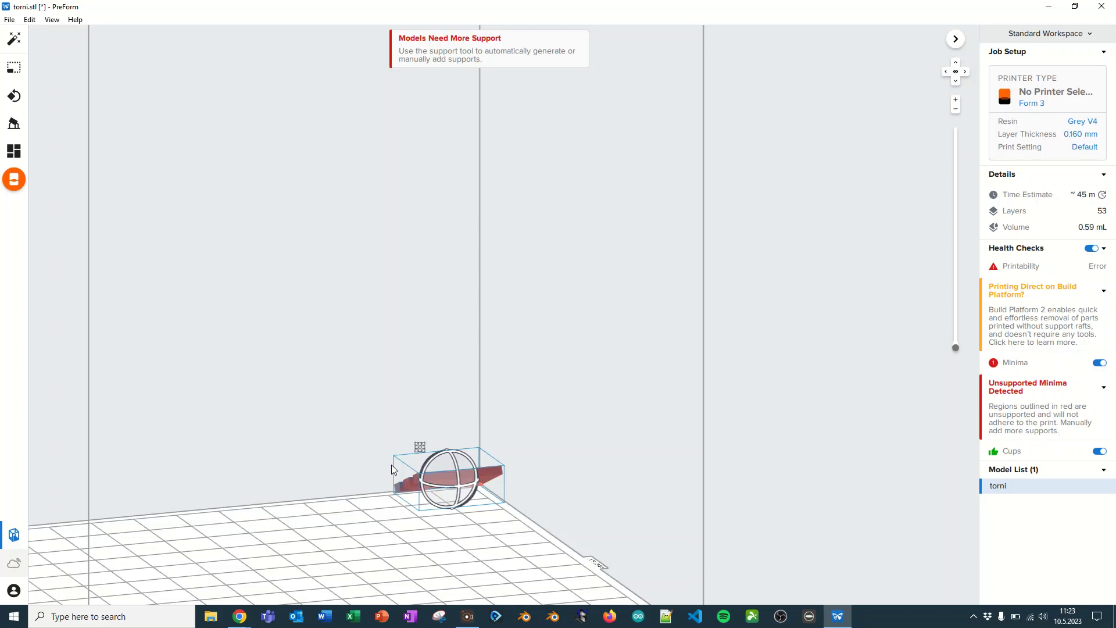
pyautogui.moveTo(329, 486)
pyautogui.mouseDown(button='right')
pyautogui.moveTo(748, 569)
pyautogui.moveTo(663, 533)
pyautogui.moveTo(913, 528)
pyautogui.mouseUp(button='right')
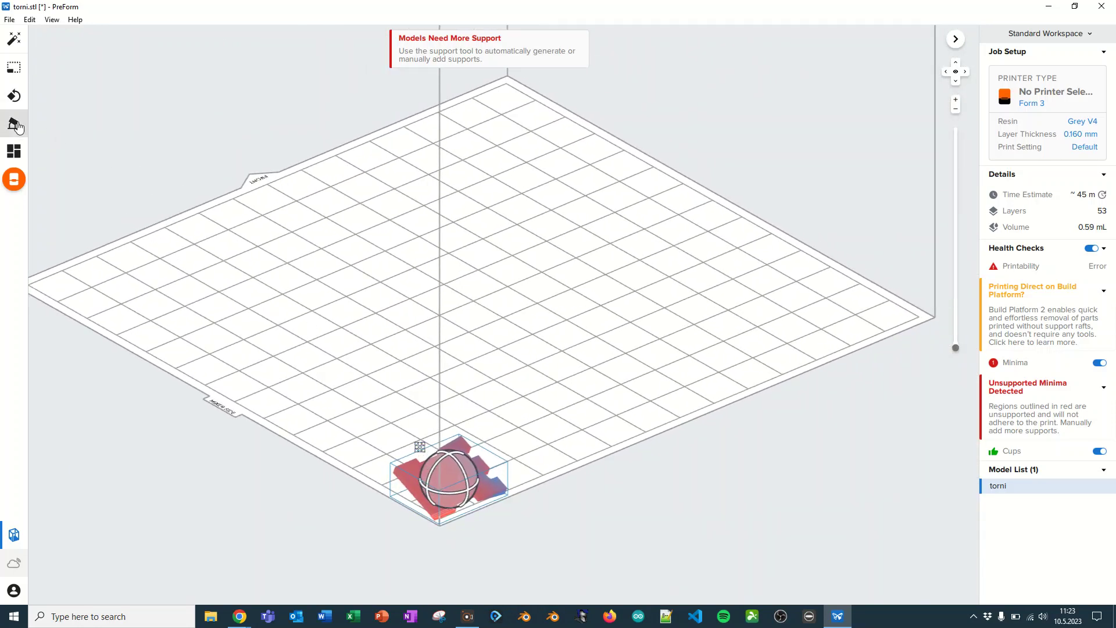
# - Scale the torni part to 2.1 times its original size
pyautogui.click(14, 69)
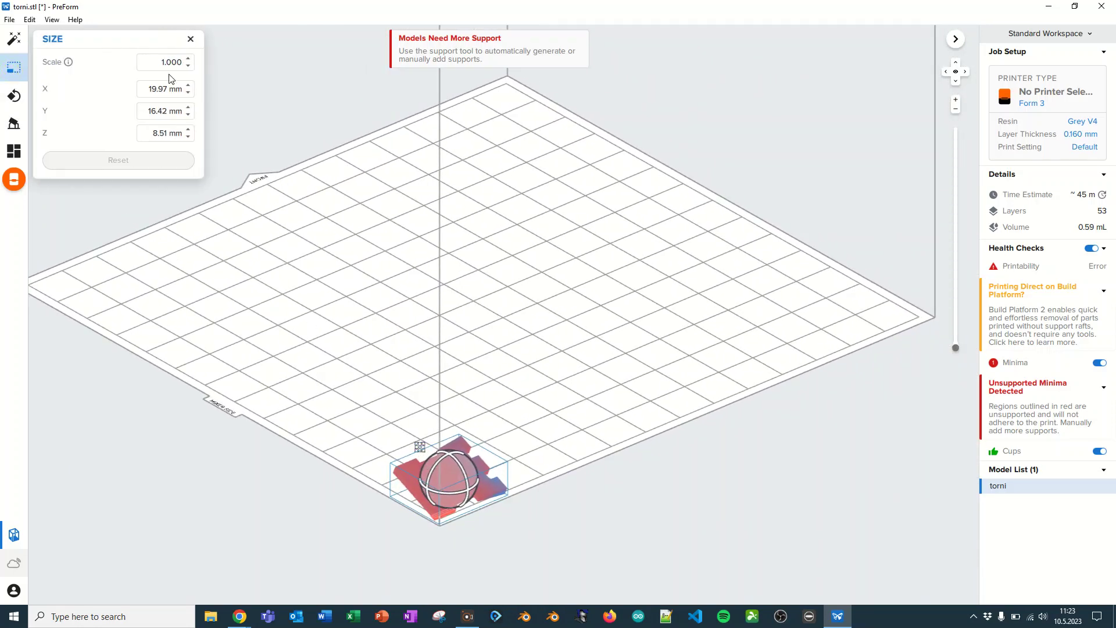
pyautogui.moveTo(187, 61); pyautogui.dragTo(386, 250)
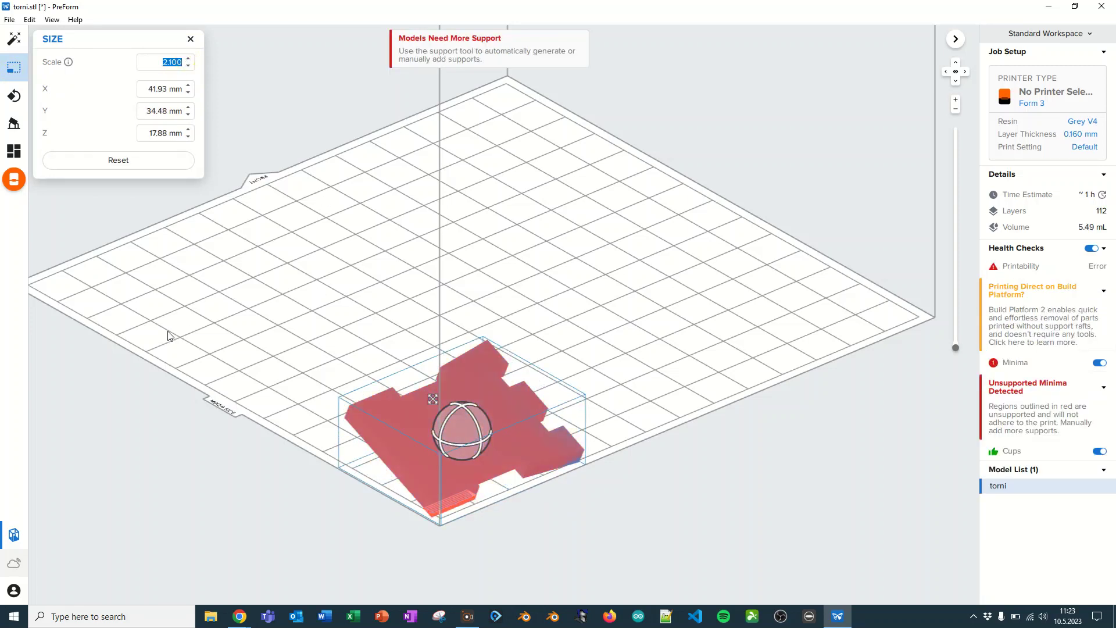
pyautogui.click(94, 225)
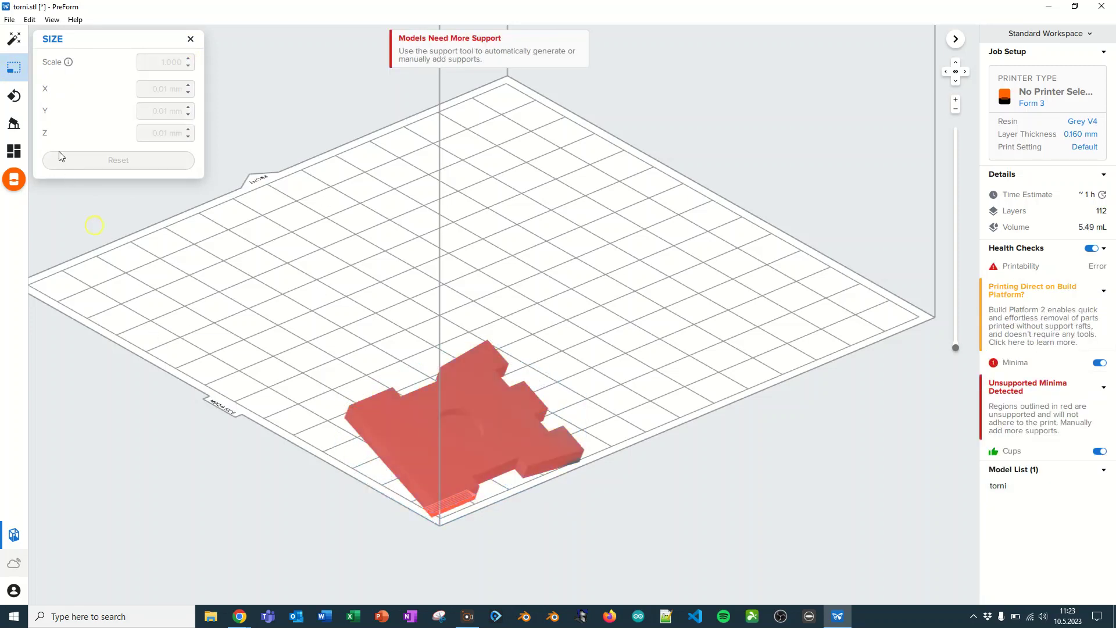
# - Select torni and tilt it steeply upward with the rotation gizmo
pyautogui.click(14, 96)
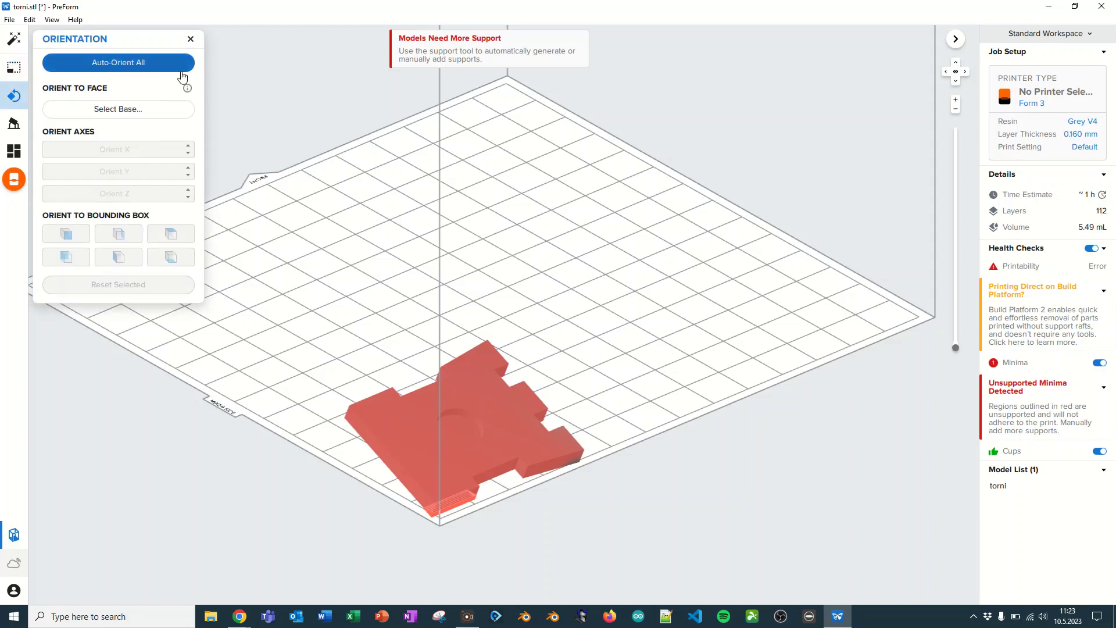
pyautogui.click(190, 38)
pyautogui.click(476, 390)
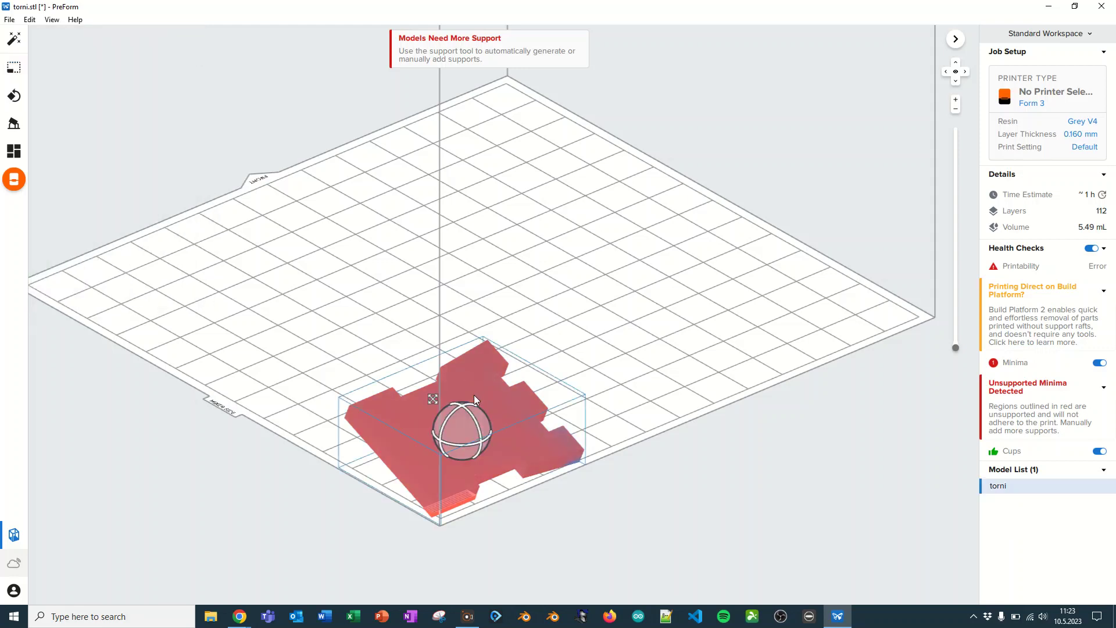
pyautogui.moveTo(477, 423); pyautogui.dragTo(482, 483)
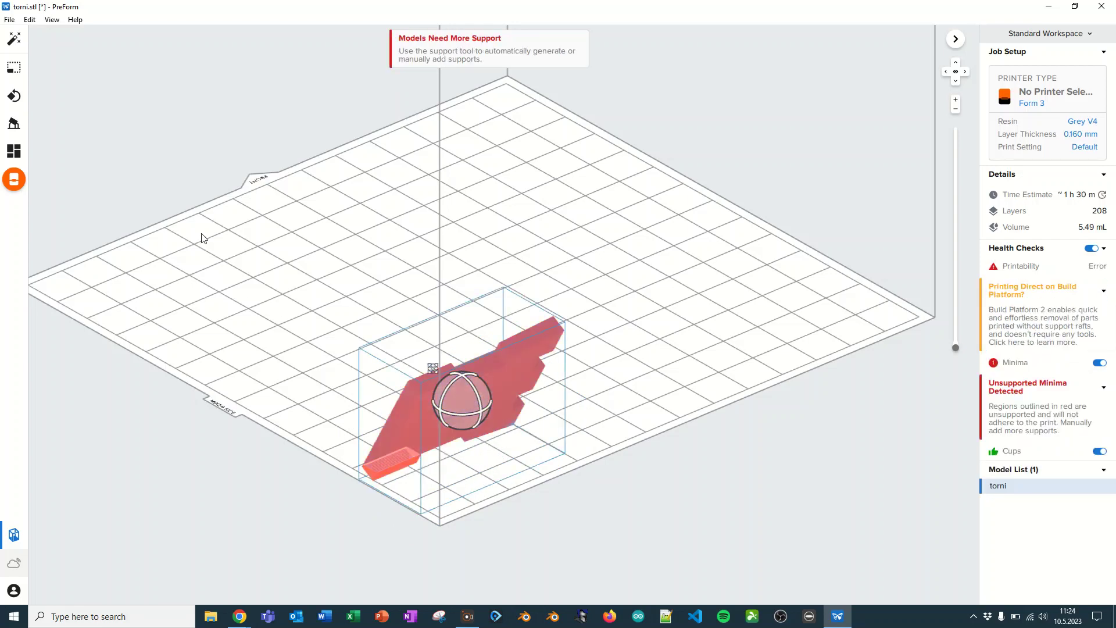
pyautogui.click(14, 125)
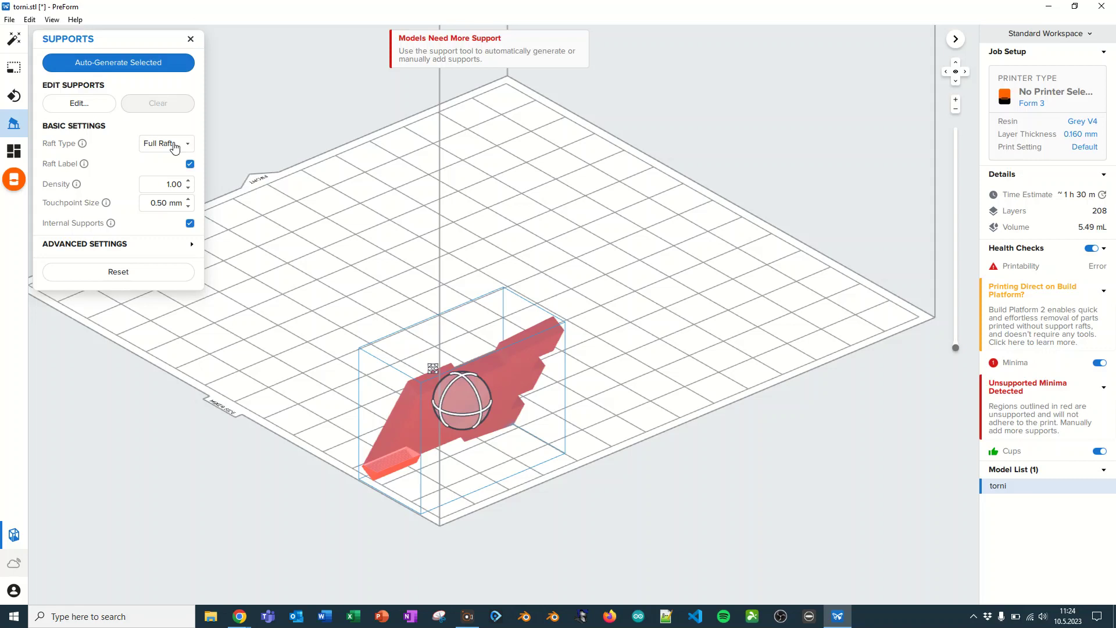
# - Set Raft Type to None, close the Supports panel and deselect torni
pyautogui.click(174, 145)
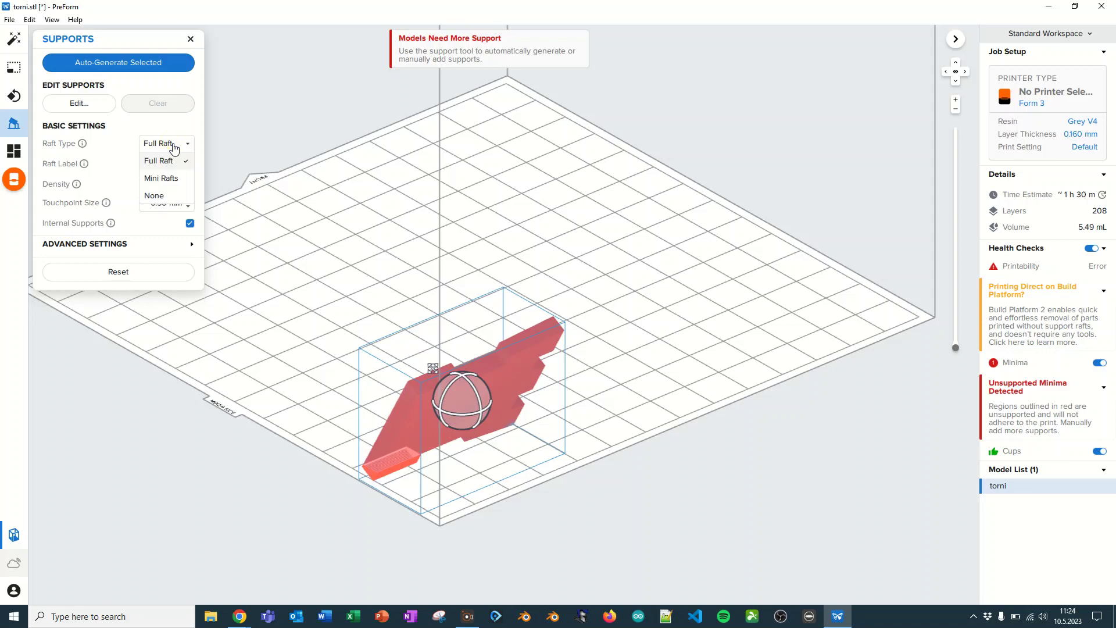
pyautogui.click(159, 198)
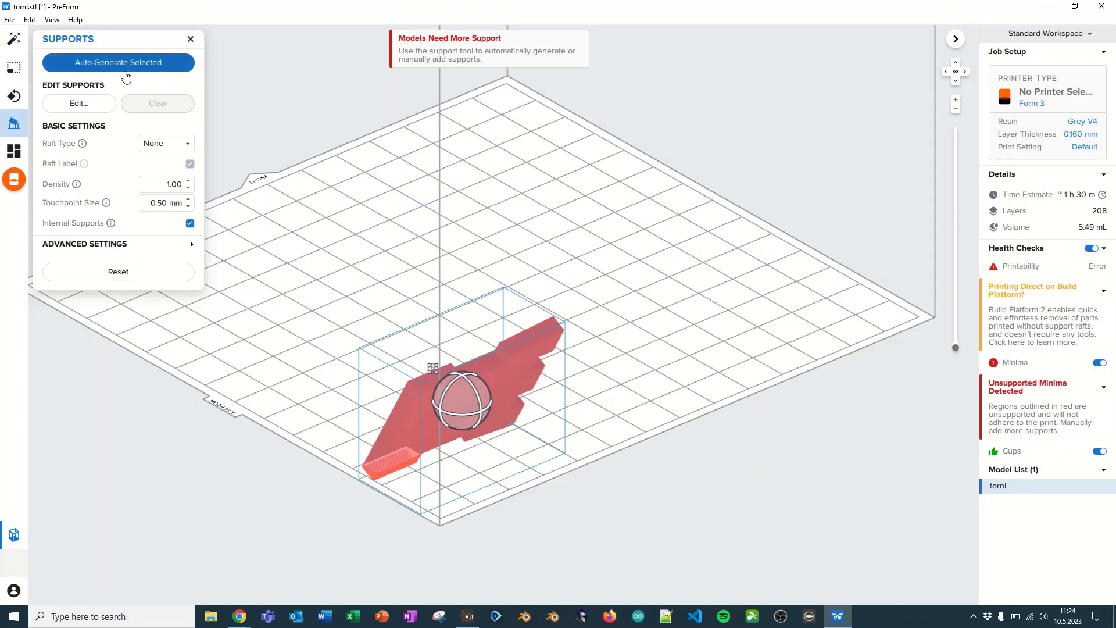
pyautogui.click(192, 39)
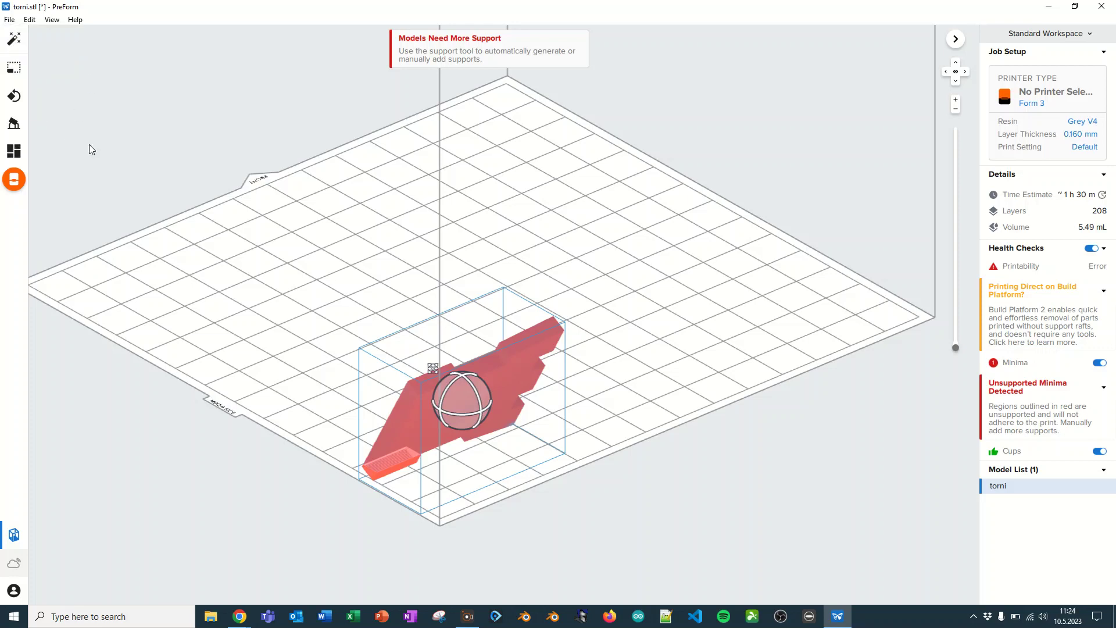
pyautogui.click(254, 411)
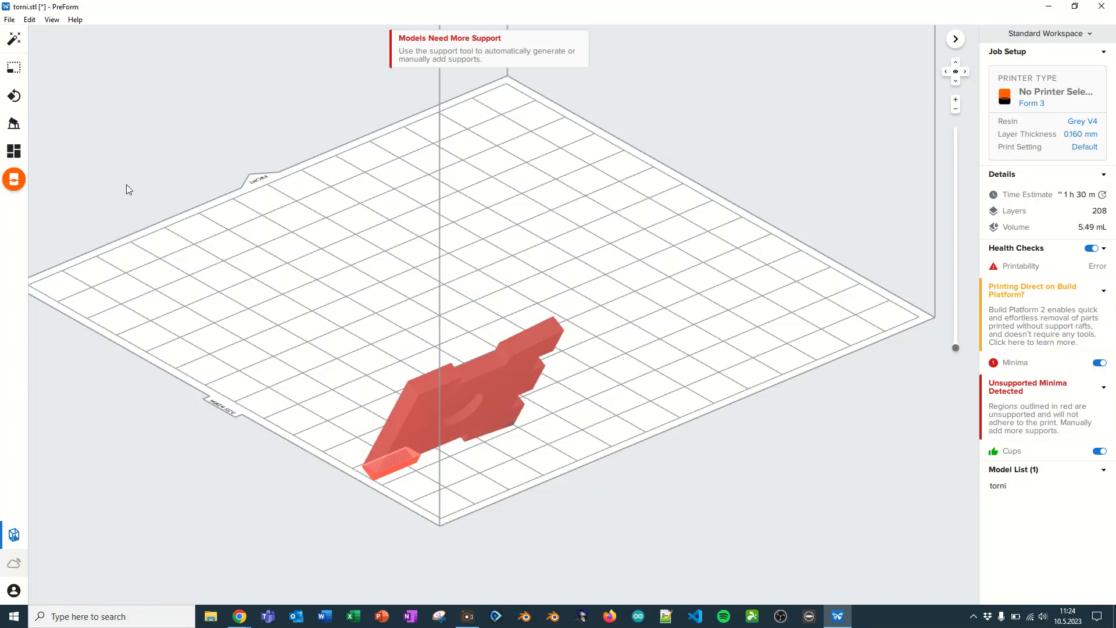
pyautogui.rightClick(504, 379)
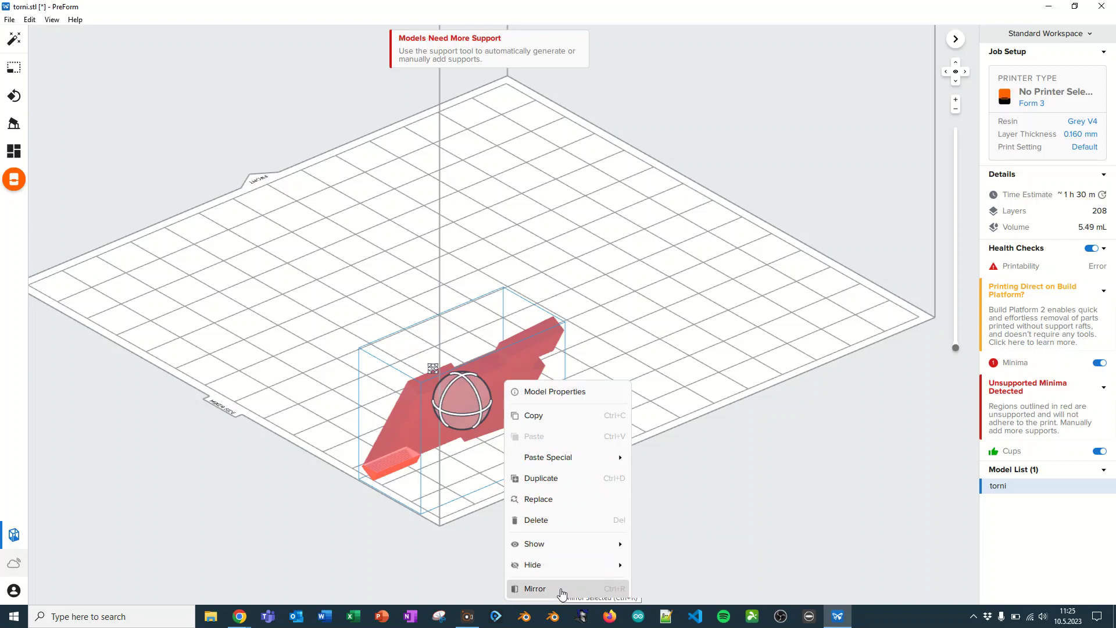
pyautogui.click(734, 430)
pyautogui.click(490, 365)
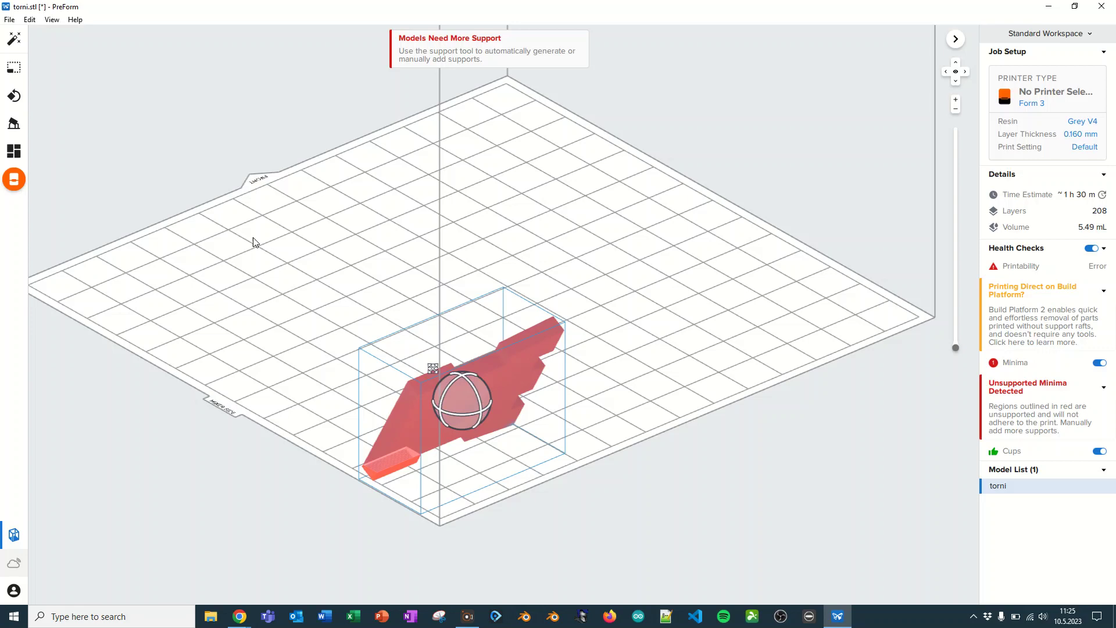
pyautogui.click(13, 124)
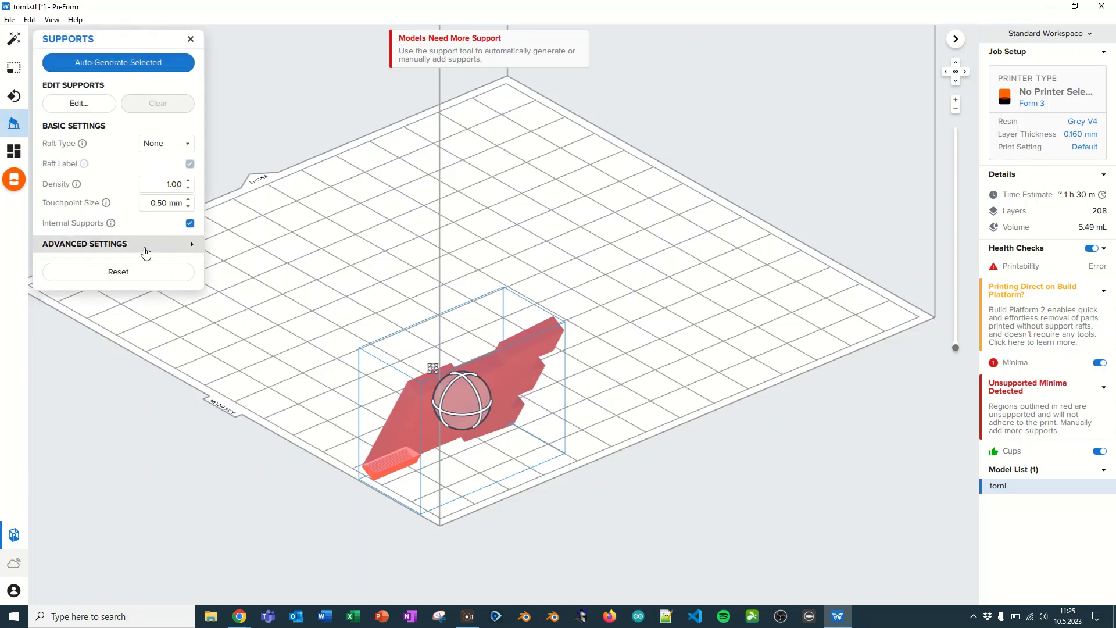
pyautogui.click(190, 39)
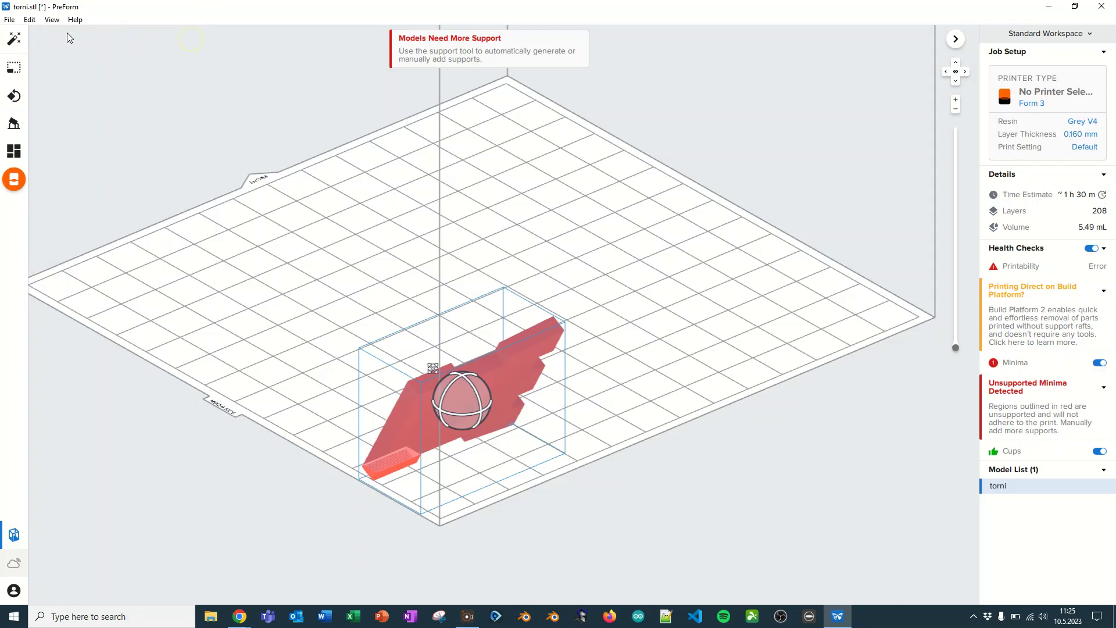
# - Auto-orient and support torni via One-Click Print, cancelling printer selection
pyautogui.click(14, 40)
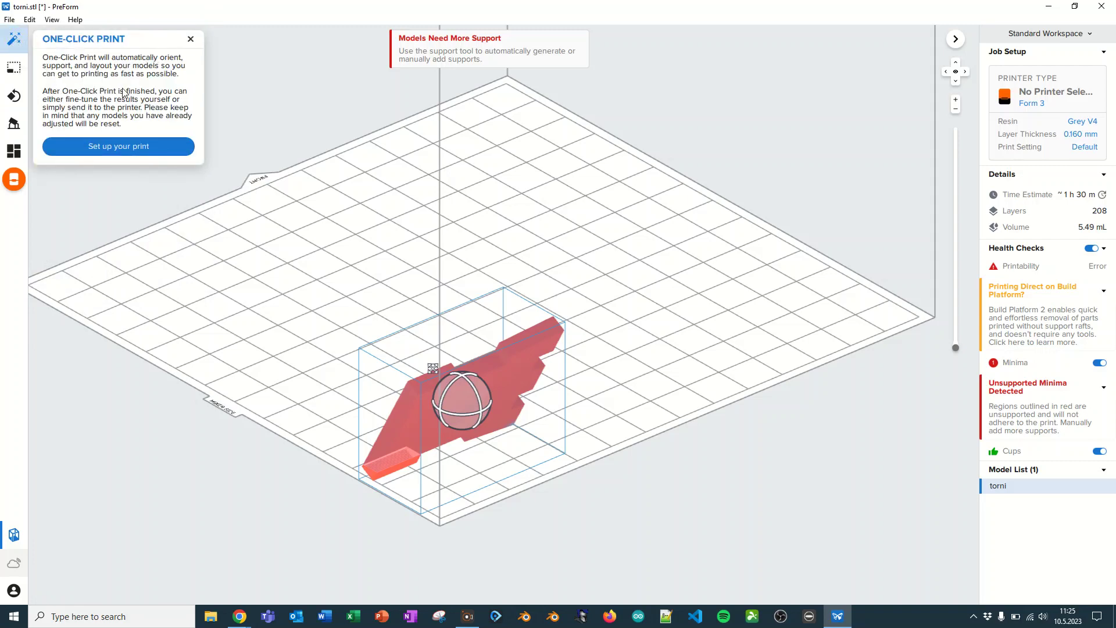
pyautogui.click(118, 146)
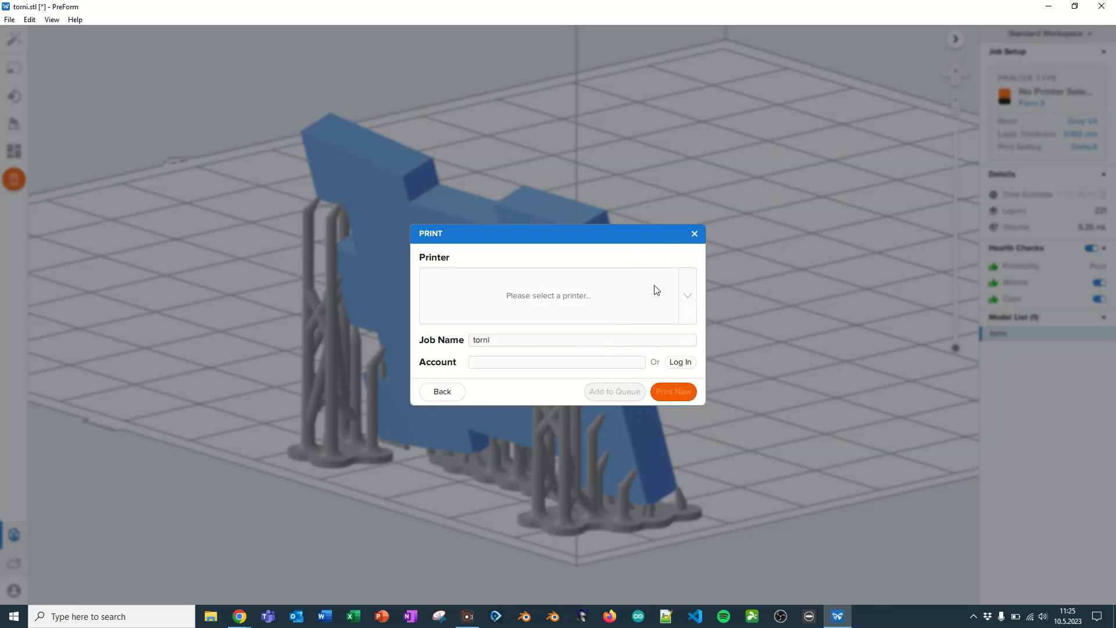
pyautogui.click(688, 296)
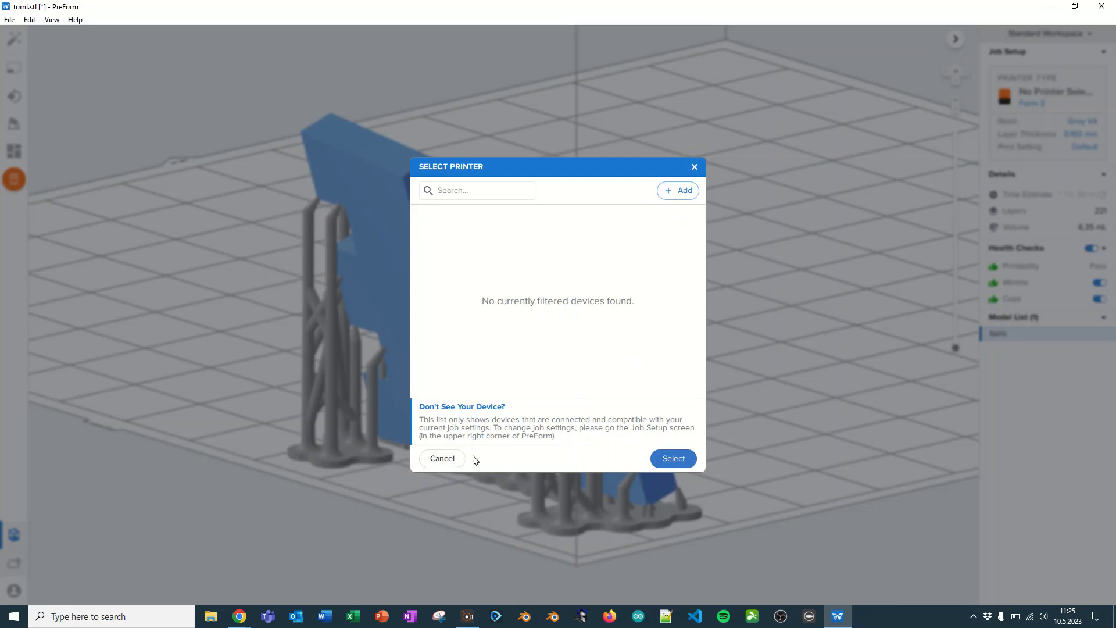
pyautogui.click(441, 458)
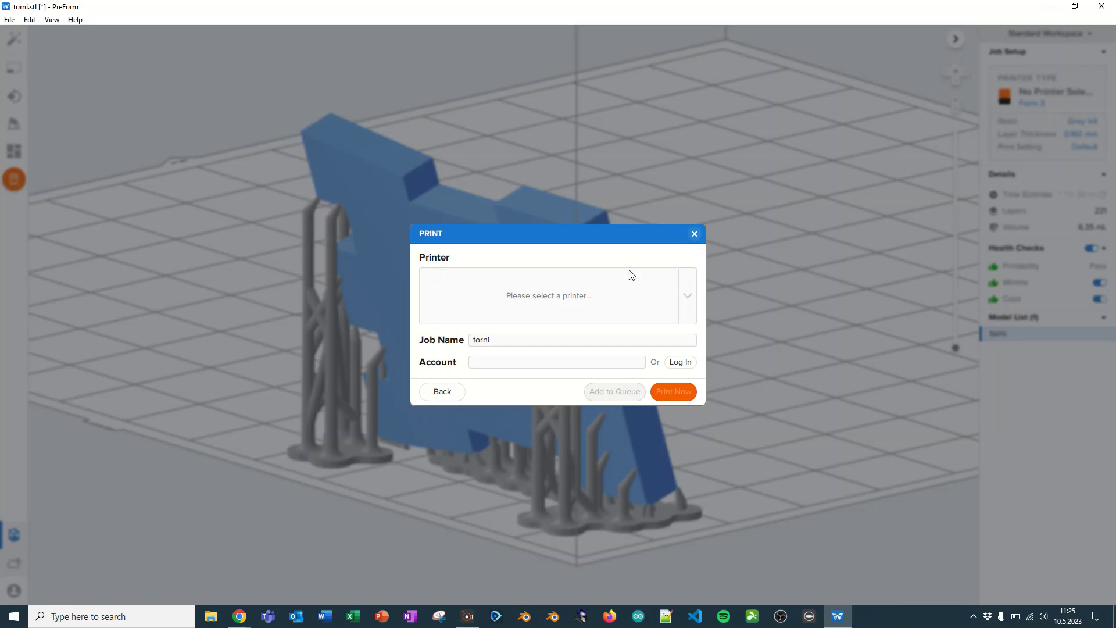
pyautogui.click(697, 233)
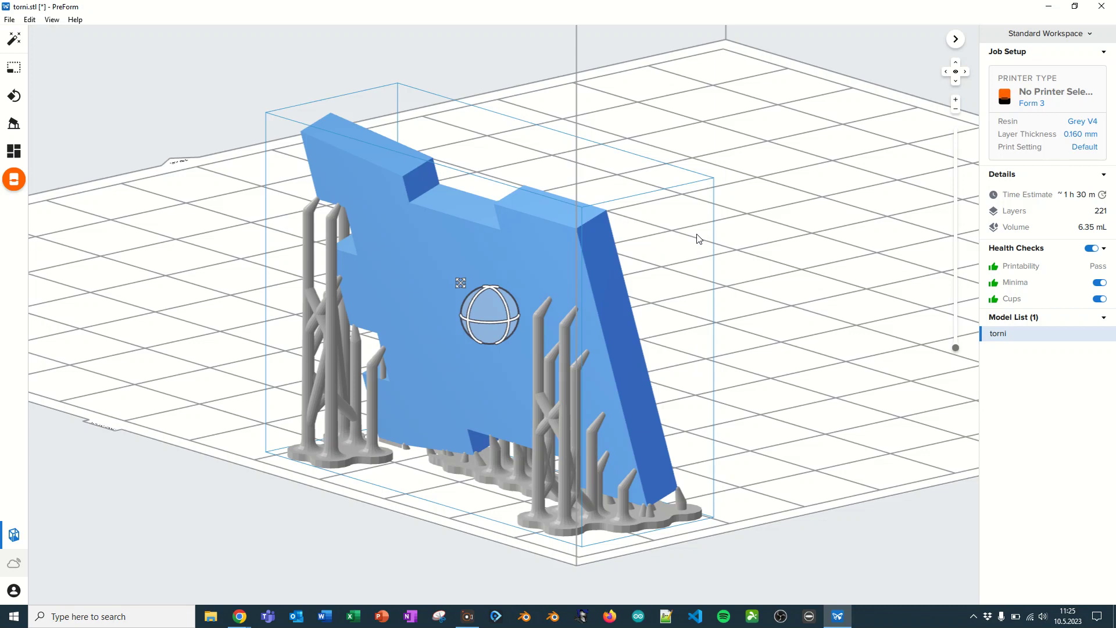
pyautogui.click(573, 370)
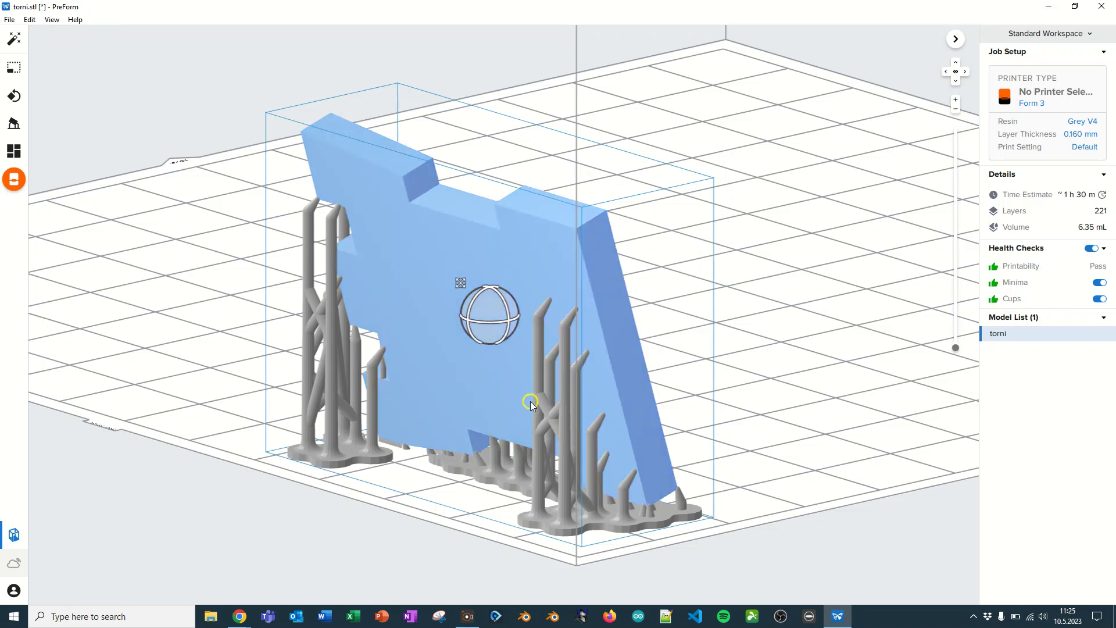
pyautogui.moveTo(530, 401)
pyautogui.mouseDown(button='right')
pyautogui.moveTo(918, 396)
pyautogui.moveTo(553, 445)
pyautogui.moveTo(749, 309)
pyautogui.moveTo(864, 334)
pyautogui.moveTo(959, 428)
pyautogui.moveTo(712, 429)
pyautogui.moveTo(659, 390)
pyautogui.moveTo(635, 278)
pyautogui.mouseUp(button='right')
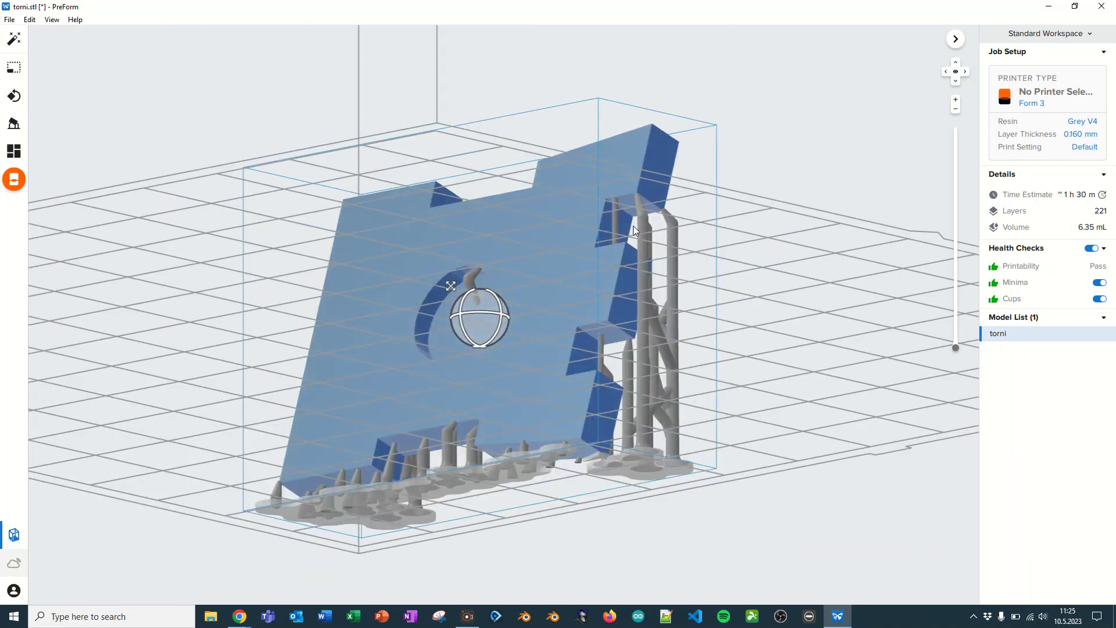
pyautogui.moveTo(633, 226)
pyautogui.mouseDown(button='right')
pyautogui.moveTo(603, 281)
pyautogui.moveTo(663, 286)
pyautogui.moveTo(669, 323)
pyautogui.moveTo(587, 357)
pyautogui.moveTo(682, 340)
pyautogui.moveTo(843, 397)
pyautogui.mouseUp(button='right')
pyautogui.moveTo(450, 336)
pyautogui.mouseDown(button='right')
pyautogui.moveTo(551, 314)
pyautogui.moveTo(596, 273)
pyautogui.moveTo(451, 410)
pyautogui.moveTo(279, 467)
pyautogui.moveTo(200, 463)
pyautogui.mouseUp(button='right')
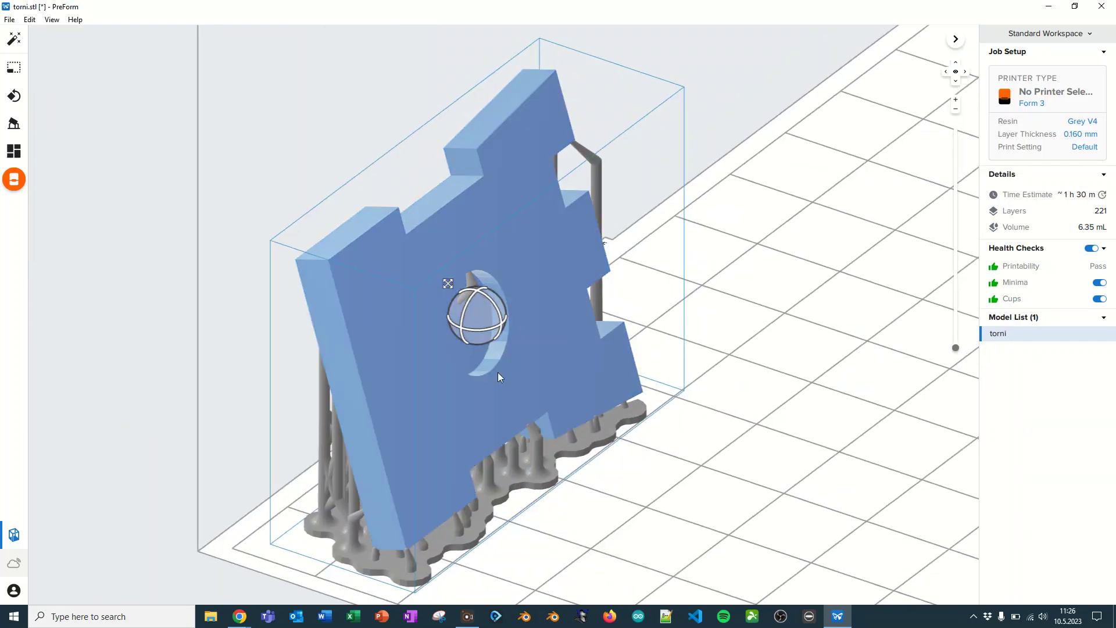
# - Duplicate the torni model twice and rotate one copy
pyautogui.rightClick(521, 374)
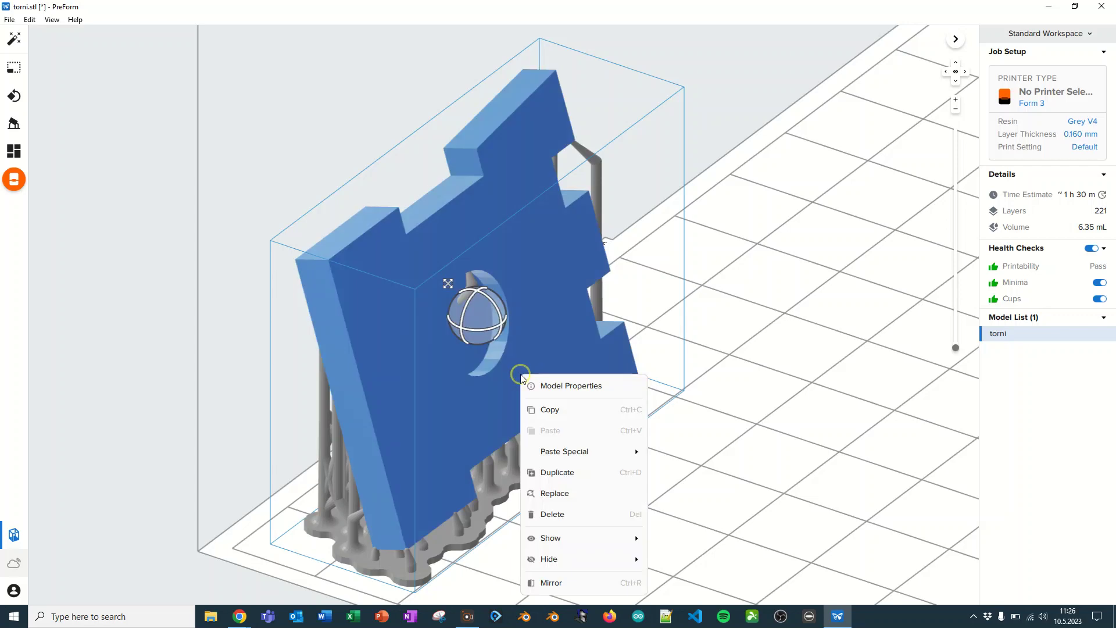
pyautogui.click(571, 410)
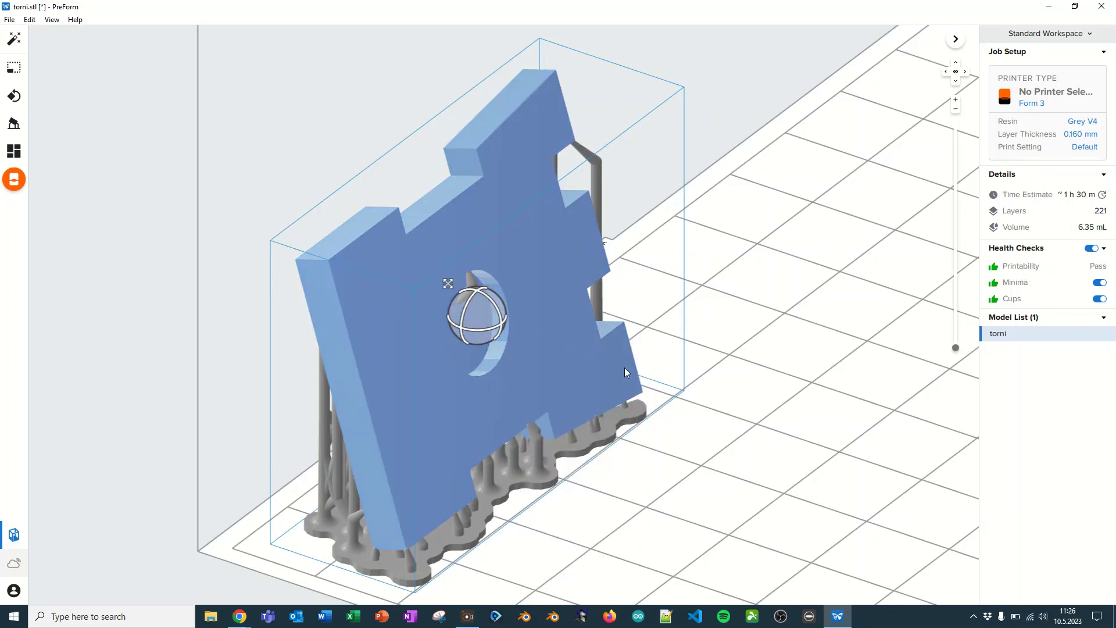
pyautogui.scroll(-5, 625, 367)
pyautogui.scroll(-3, 624, 367)
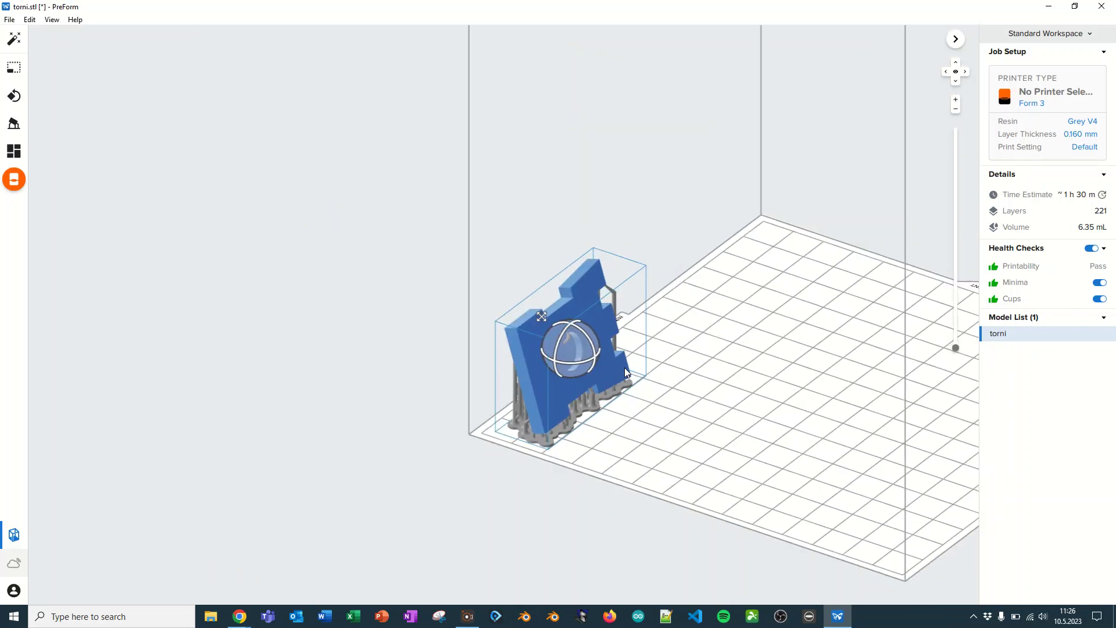
pyautogui.rightClick(583, 302)
pyautogui.click(610, 331)
pyautogui.moveTo(575, 345); pyautogui.dragTo(595, 322)
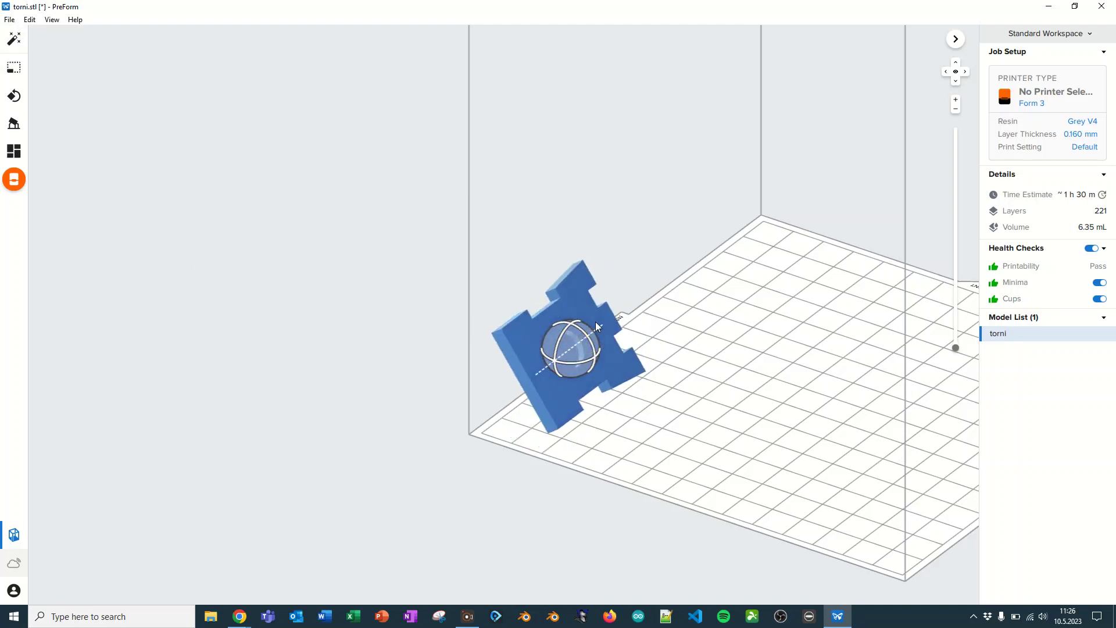
# - Add further torni duplicates and box-select all four copies
pyautogui.rightClick(613, 369)
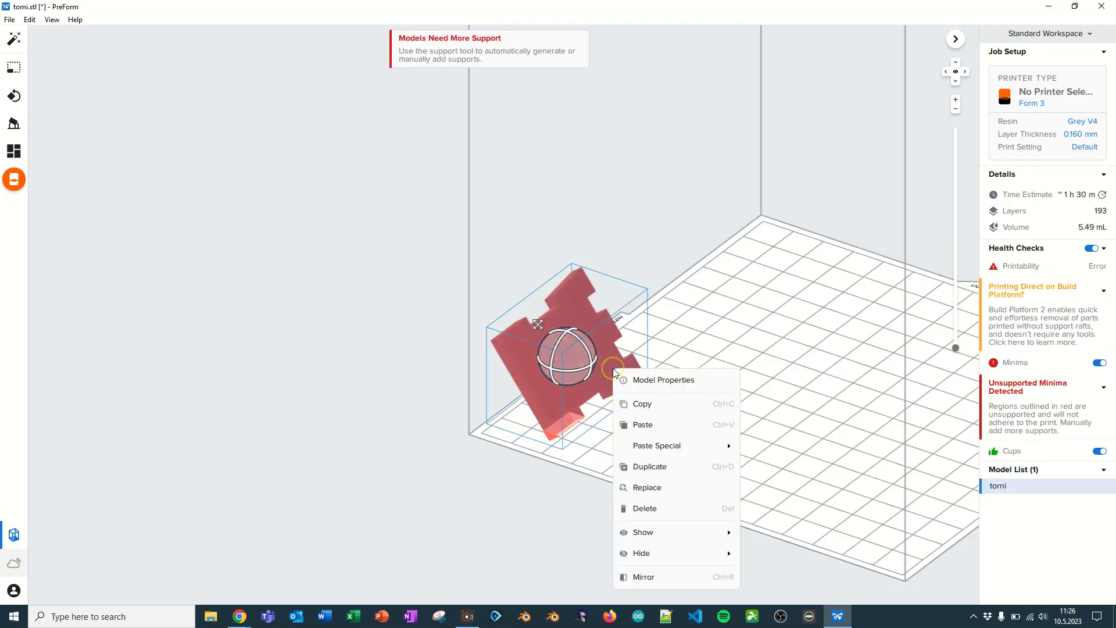
pyautogui.click(676, 474)
pyautogui.rightClick(670, 396)
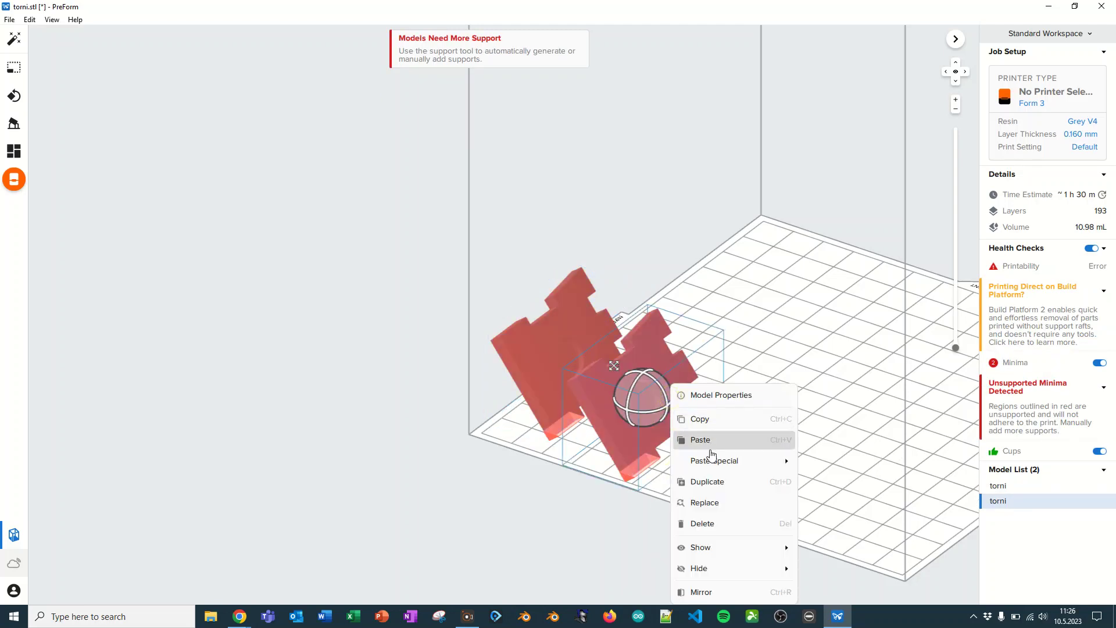
pyautogui.click(706, 481)
pyautogui.rightClick(709, 402)
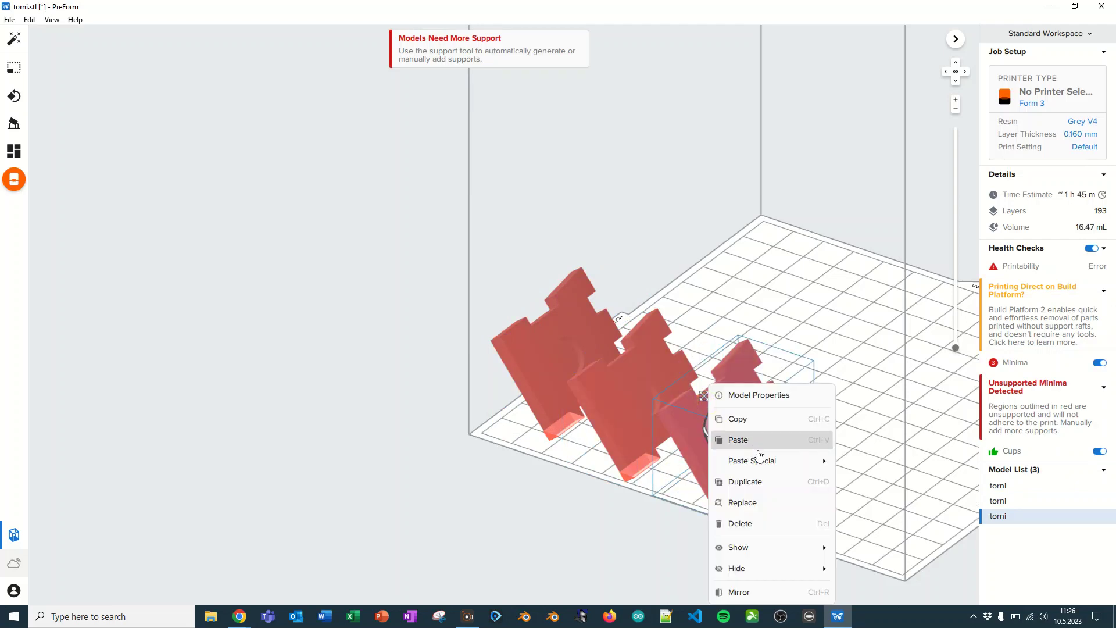
pyautogui.click(744, 481)
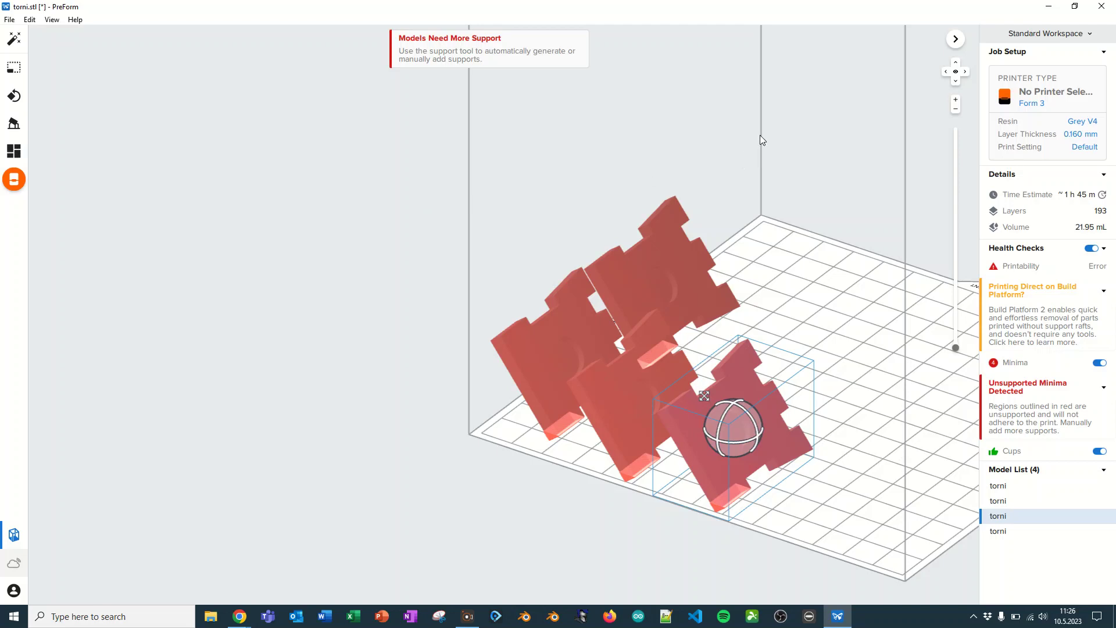
pyautogui.moveTo(759, 136); pyautogui.dragTo(443, 508)
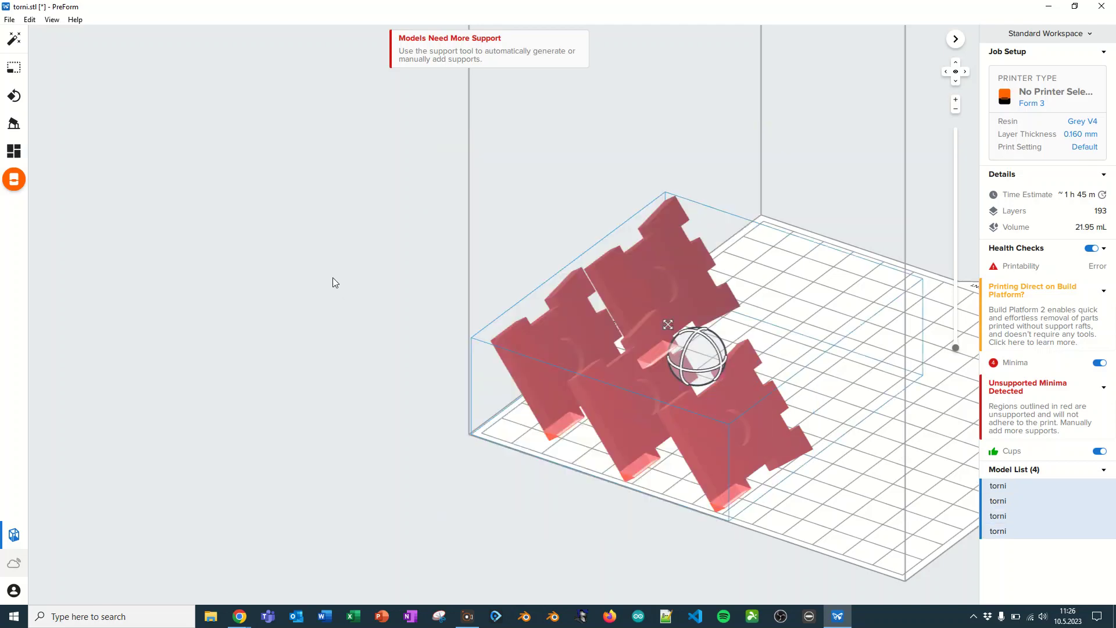
# - Run Layout All to pack the four copies, then close the Layout panel
pyautogui.click(15, 152)
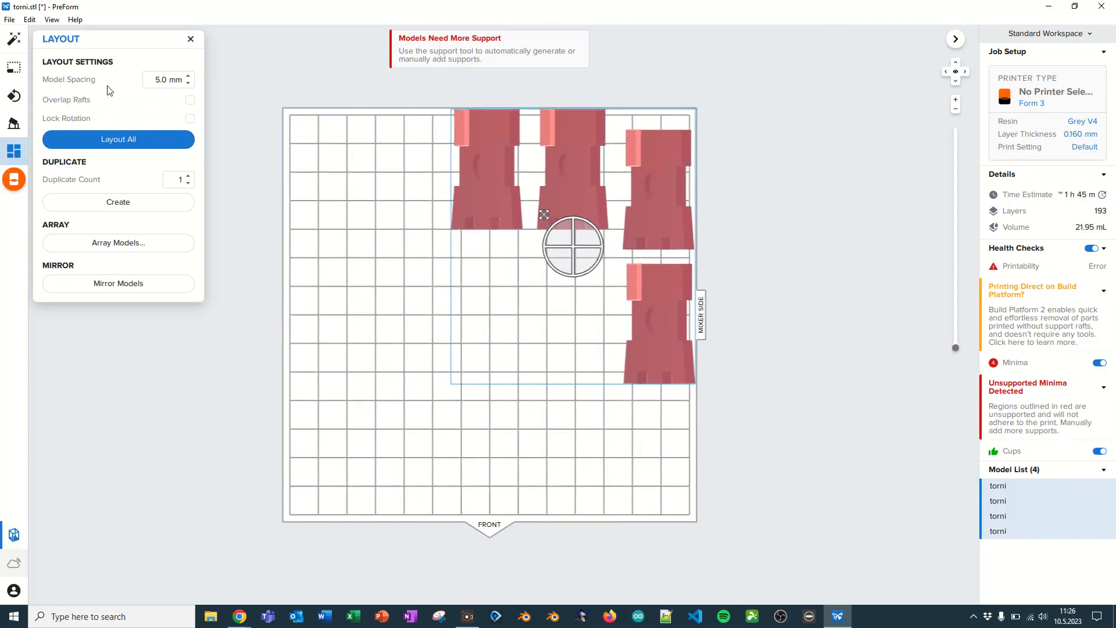
pyautogui.click(162, 145)
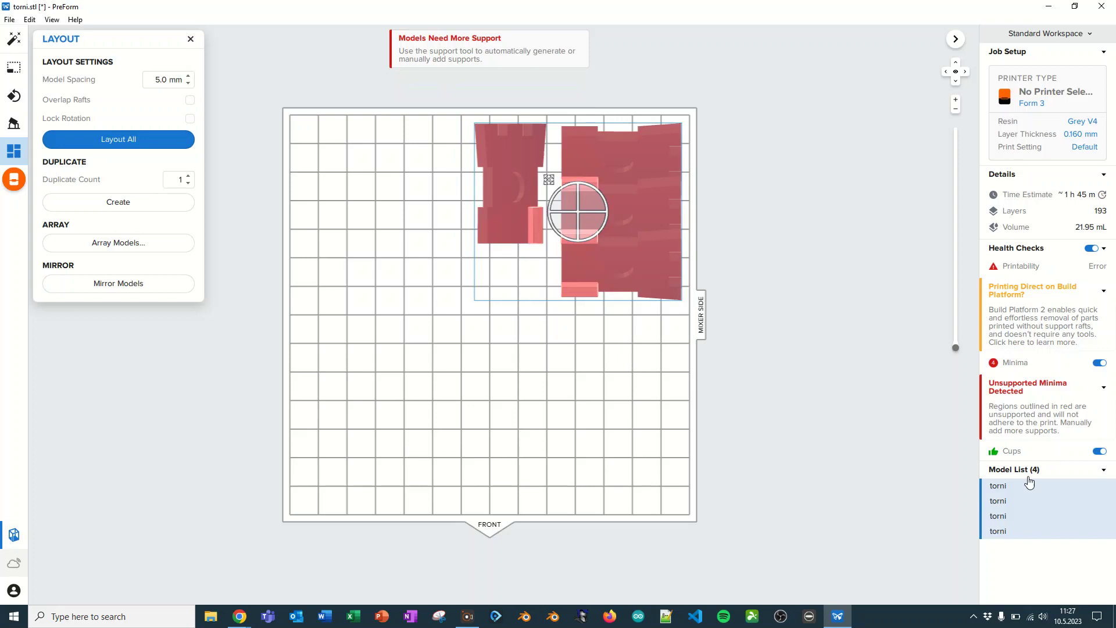
pyautogui.click(191, 41)
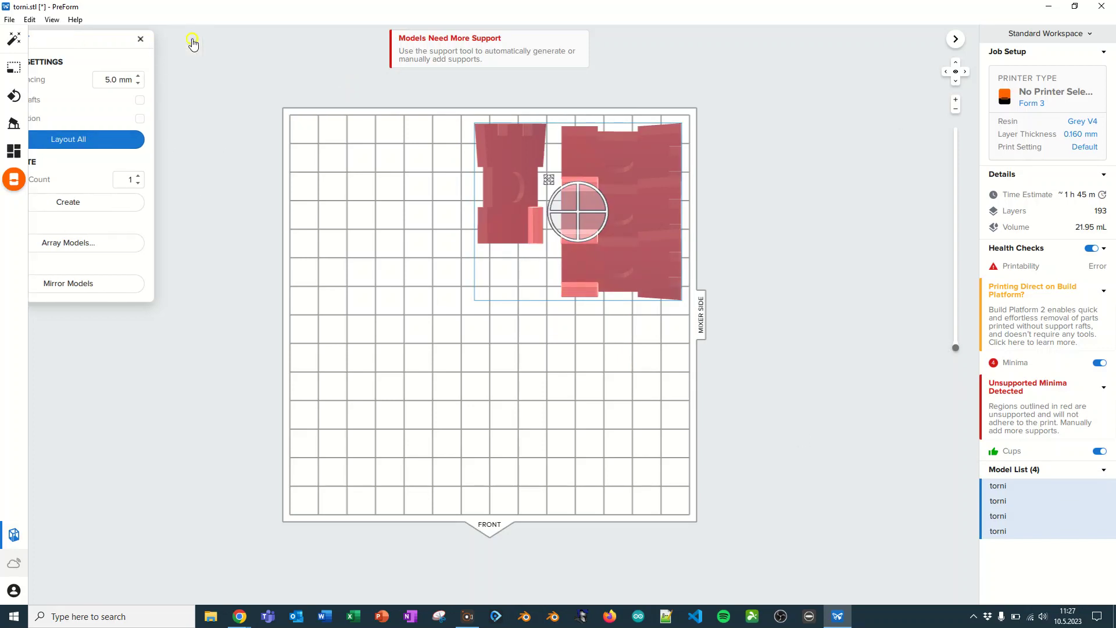
# - Auto-orient and support all four copies with One-Click Print's Set up your print
pyautogui.click(14, 40)
pyautogui.click(139, 148)
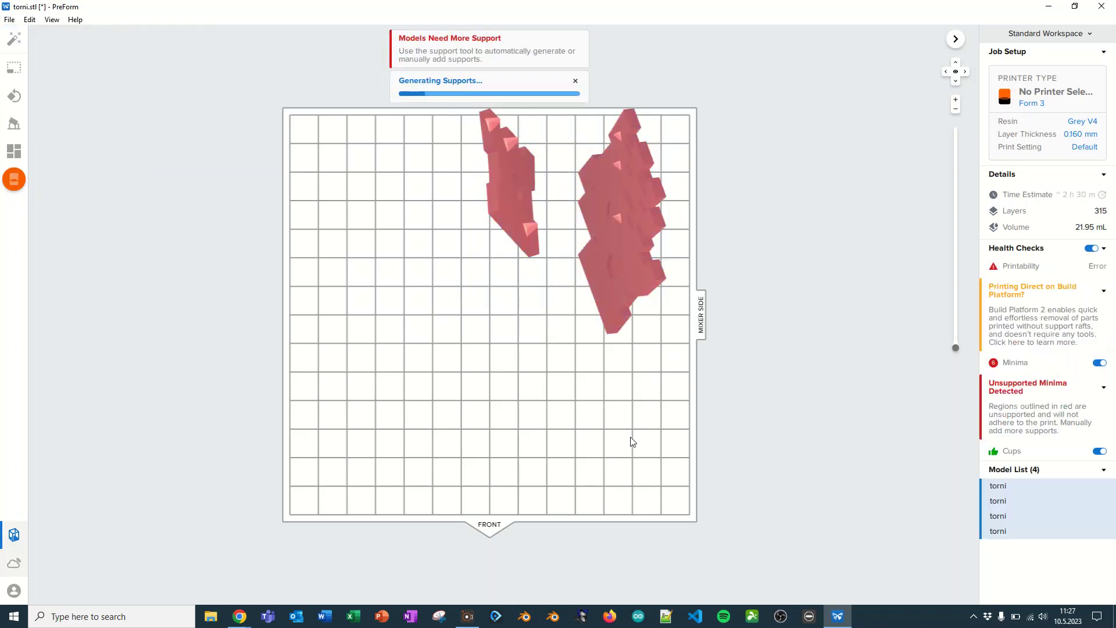
pyautogui.scroll(-2, 632, 442)
pyautogui.scroll(4, 632, 443)
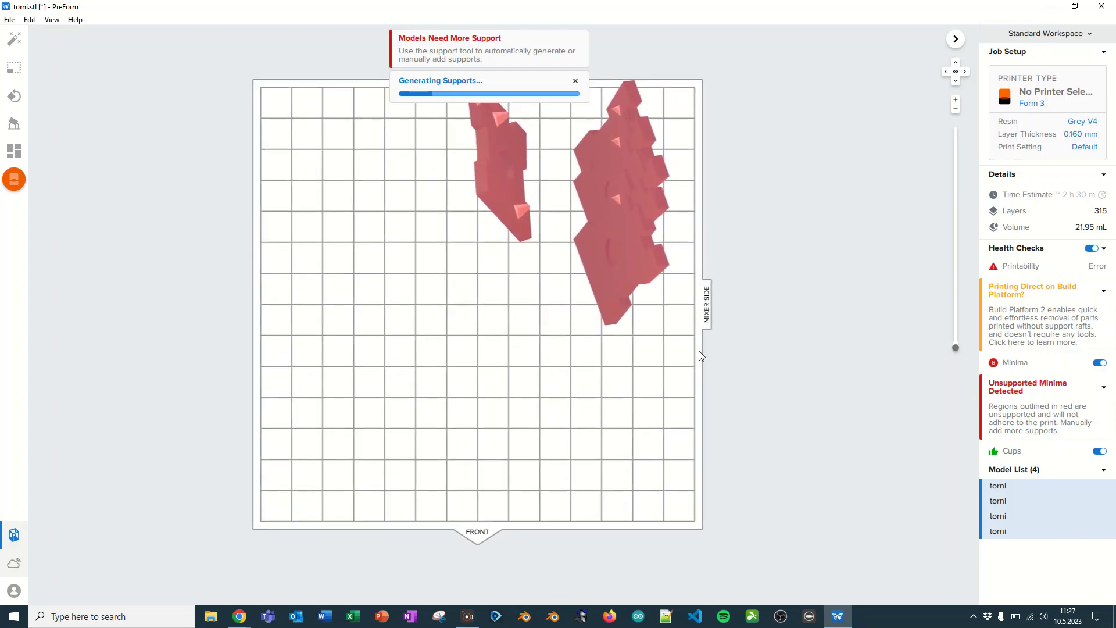
pyautogui.moveTo(700, 354)
pyautogui.mouseDown(button='right')
pyautogui.moveTo(564, 195)
pyautogui.moveTo(637, 298)
pyautogui.moveTo(724, 329)
pyautogui.mouseUp(button='right')
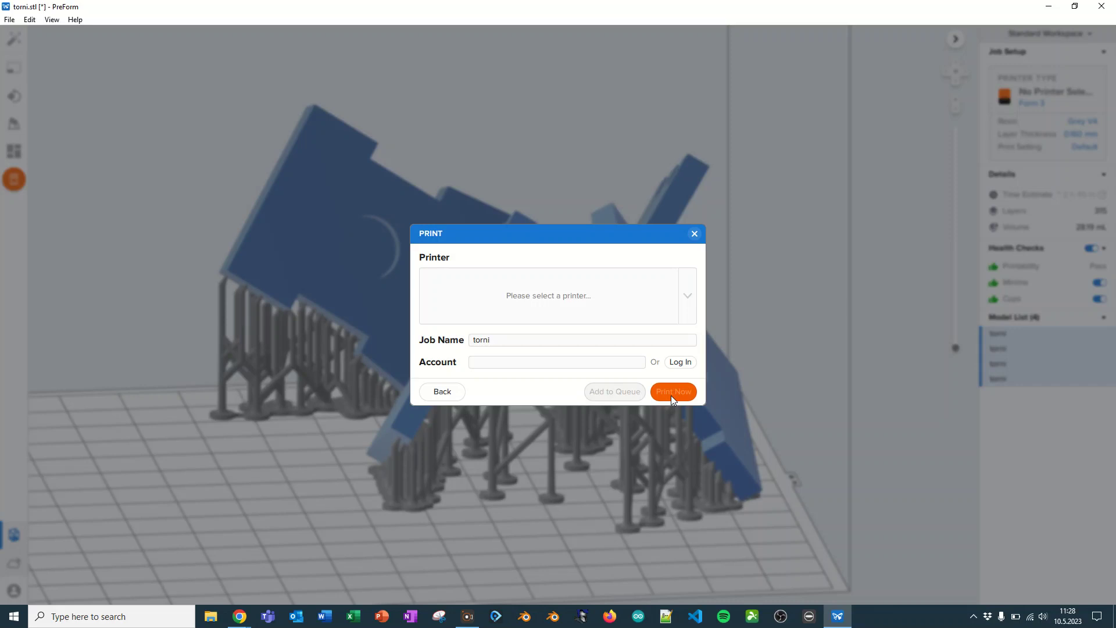
# - Close the print dialog, orbit around the copies and select the middle one
pyautogui.click(693, 233)
pyautogui.moveTo(1082, 194)
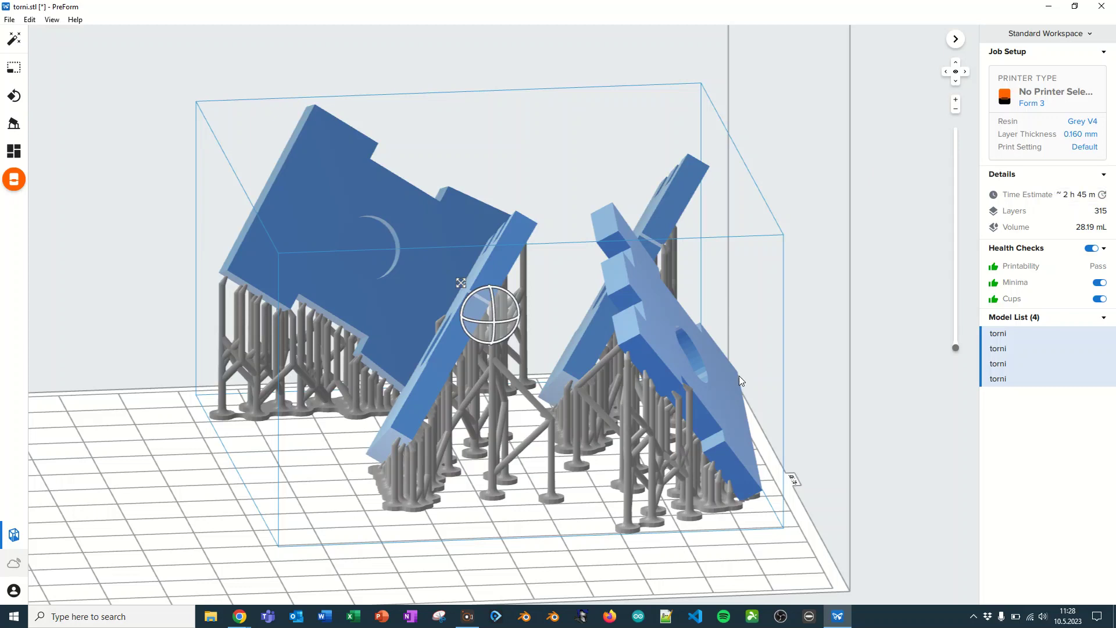
pyautogui.moveTo(523, 461)
pyautogui.mouseDown(button='right')
pyautogui.moveTo(792, 460)
pyautogui.moveTo(196, 281)
pyautogui.mouseUp(button='right')
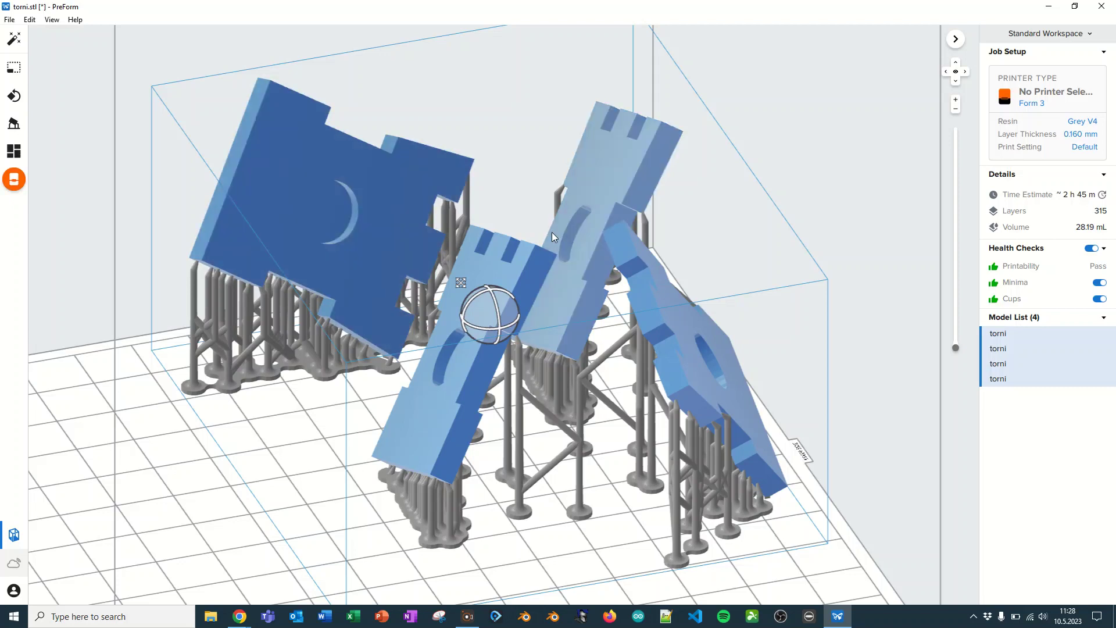
pyautogui.moveTo(478, 356); pyautogui.dragTo(462, 411, button='right')
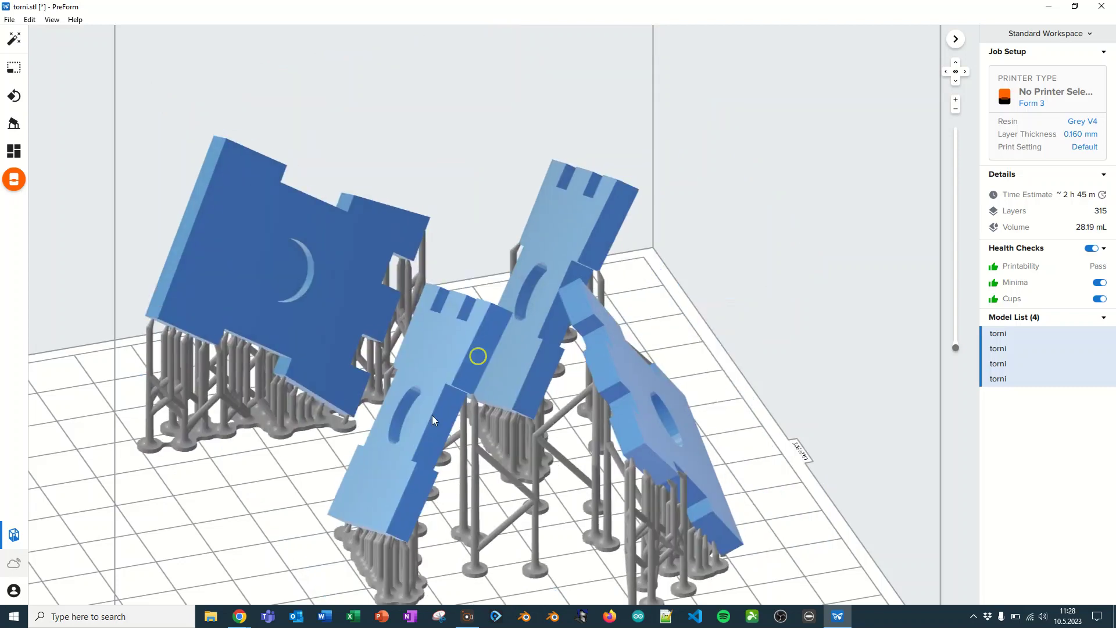
pyautogui.click(462, 411)
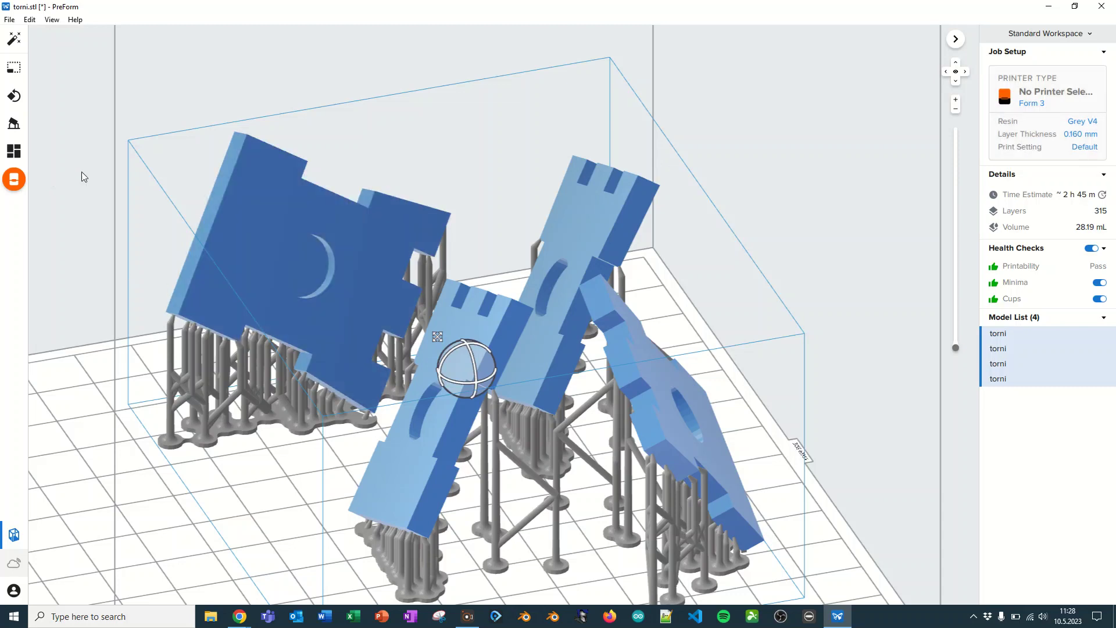
# - Switch Raft Type to Full Raft, clear supports and regenerate them via One-Click Print
pyautogui.click(15, 126)
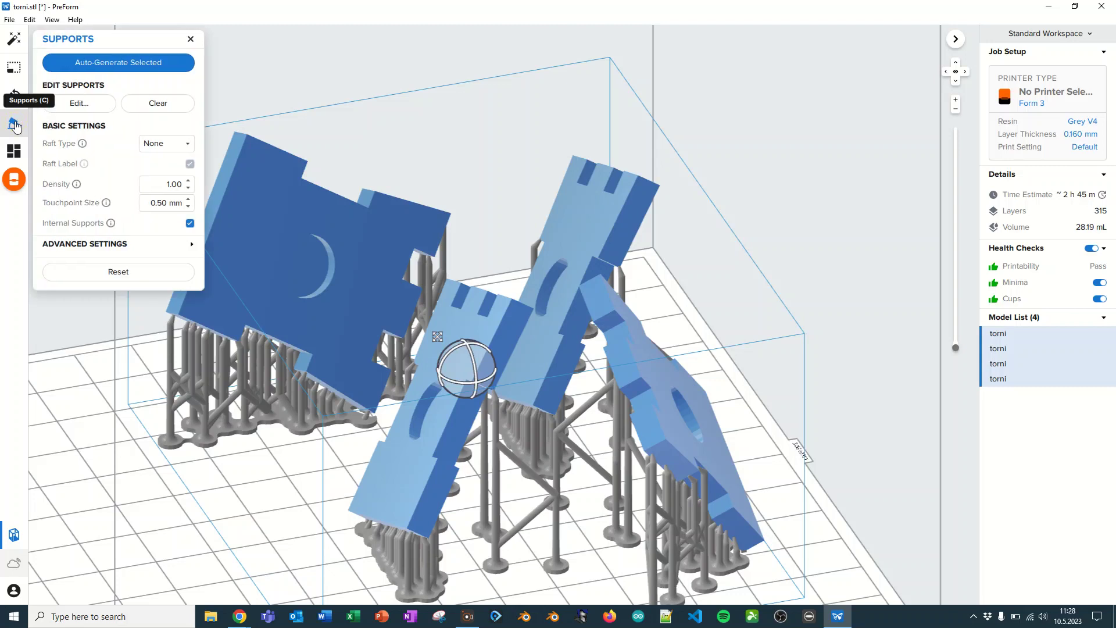
pyautogui.click(158, 144)
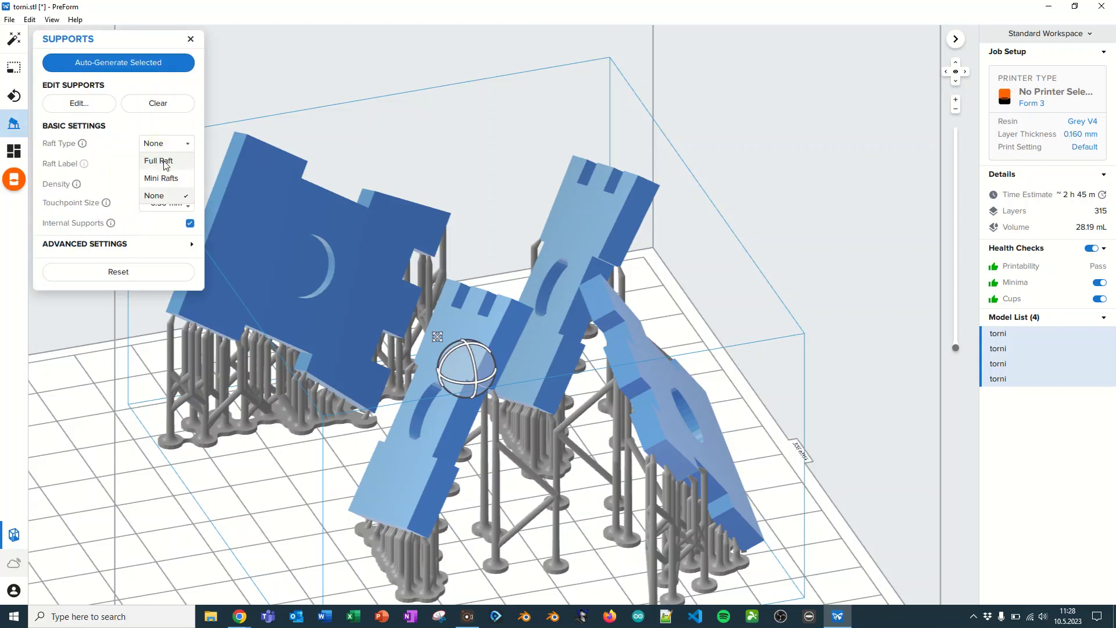
pyautogui.click(158, 164)
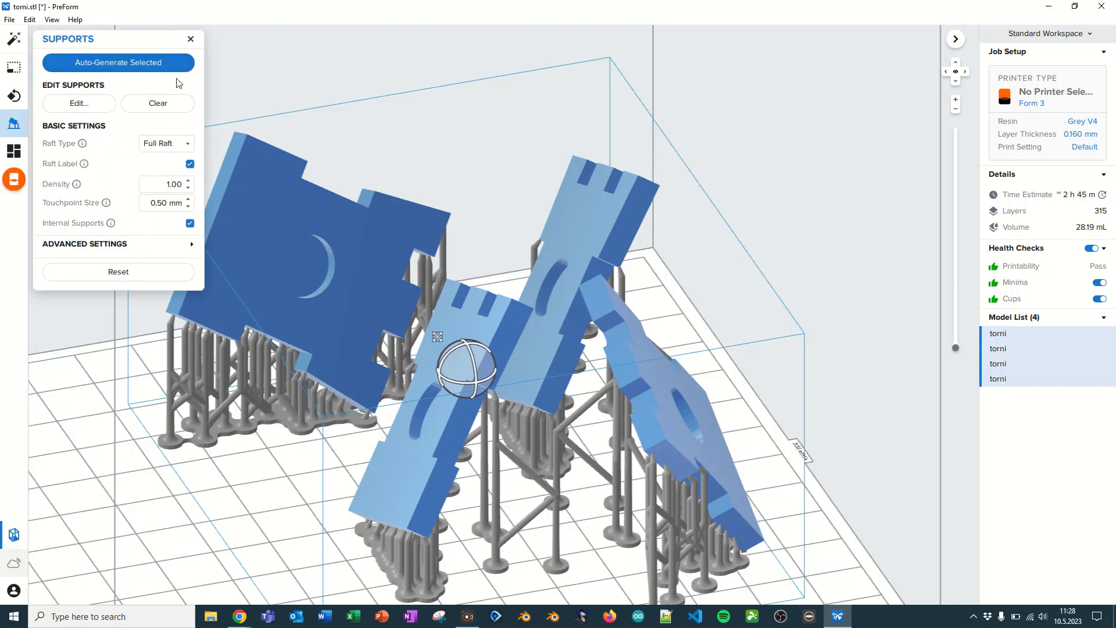
pyautogui.click(158, 103)
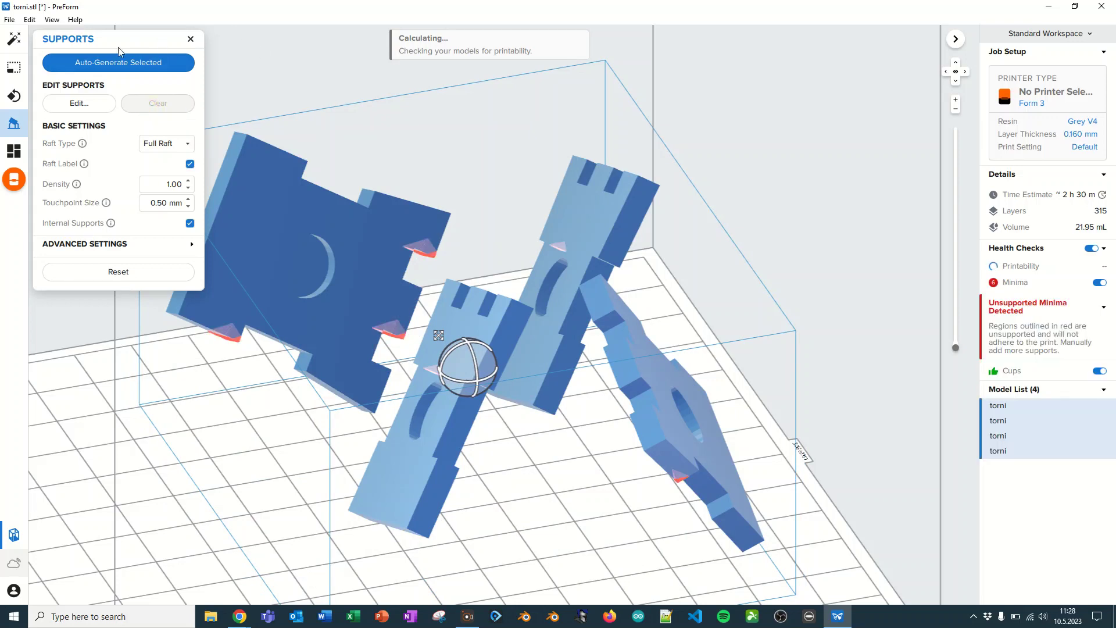
pyautogui.click(15, 42)
pyautogui.click(118, 147)
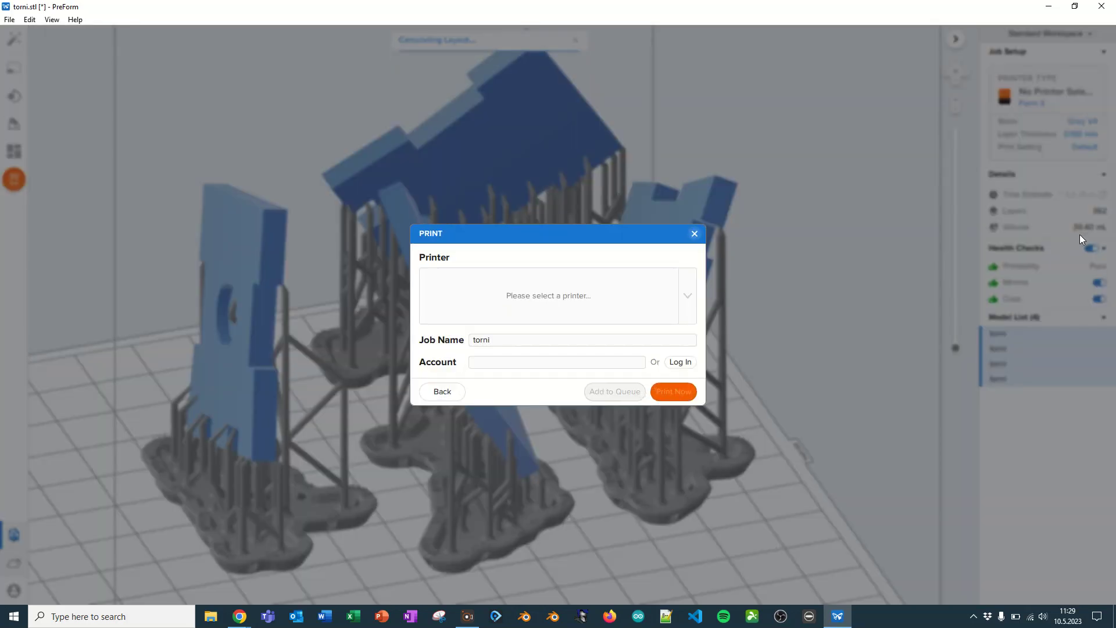
# - Change the support settings' Raft Type to None
pyautogui.click(695, 237)
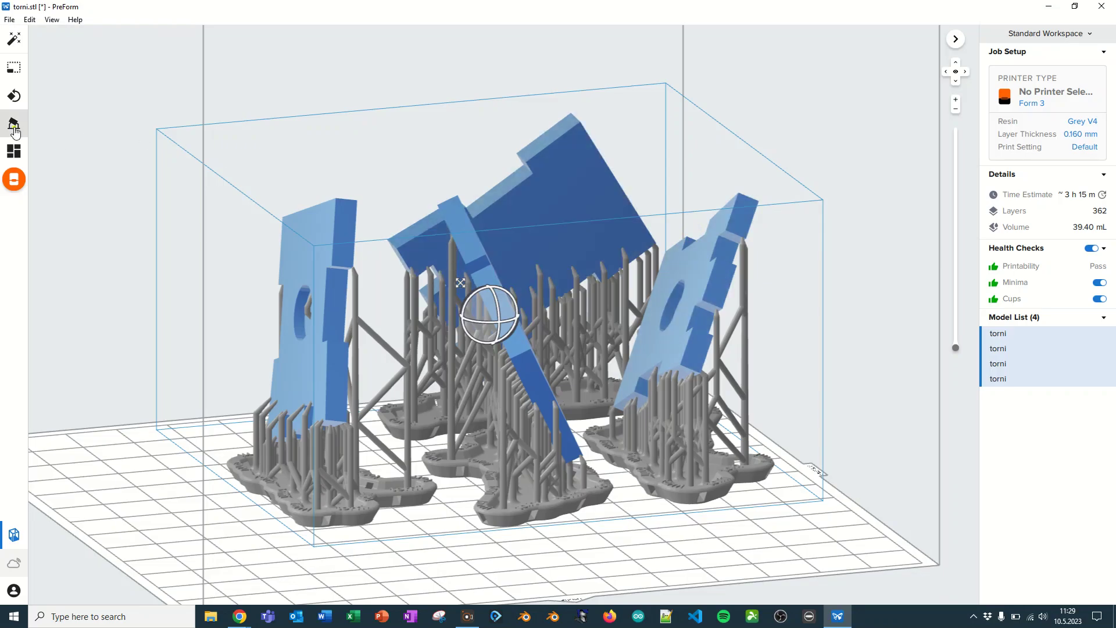
pyautogui.click(13, 124)
pyautogui.click(187, 145)
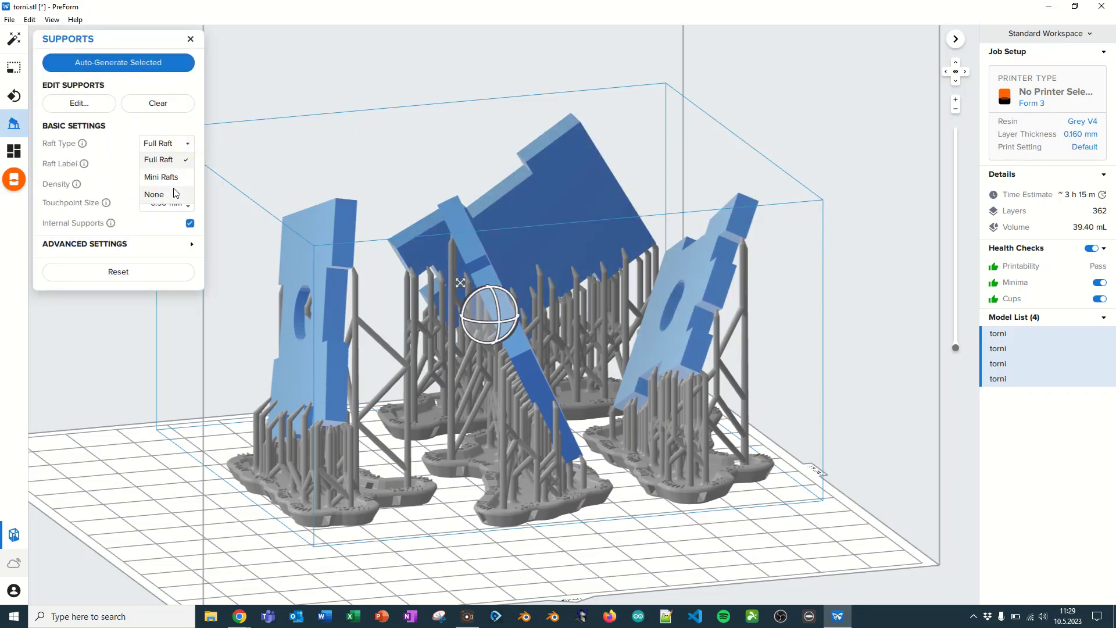
pyautogui.click(155, 196)
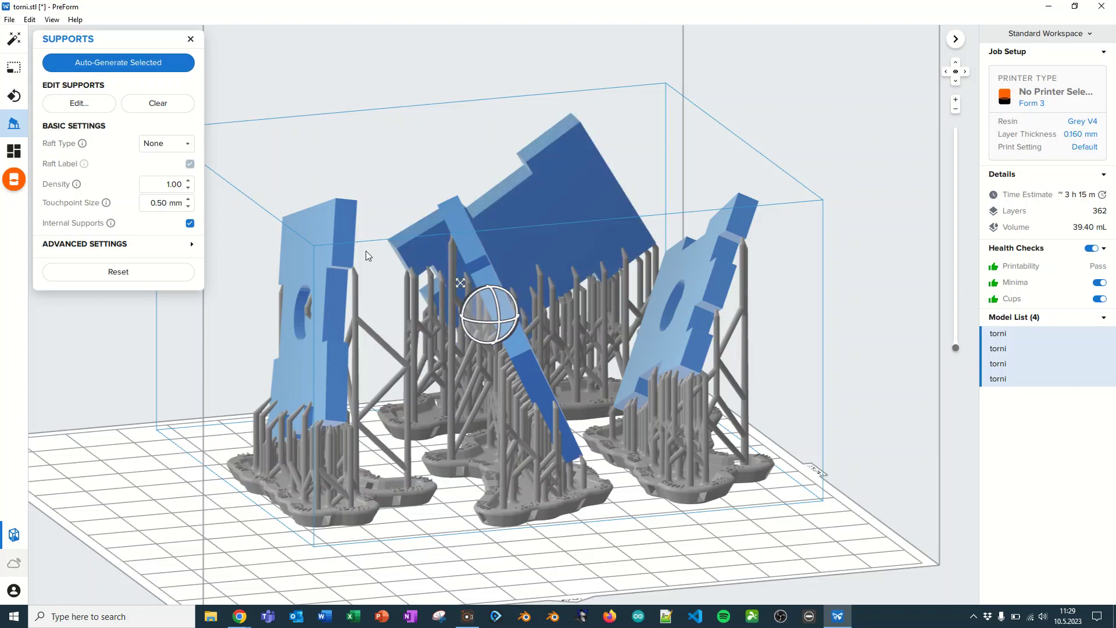
# - Rerun One-Click Print setup, giving a 2 h 15 min, 262-layer, 26.34 mL job
pyautogui.click(14, 38)
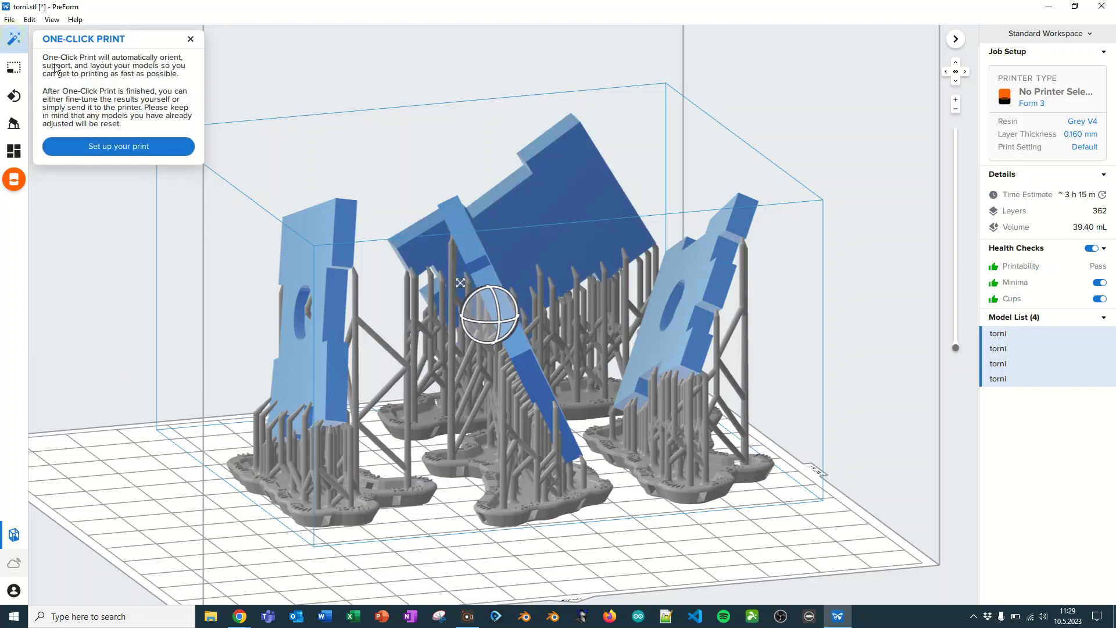
pyautogui.click(118, 146)
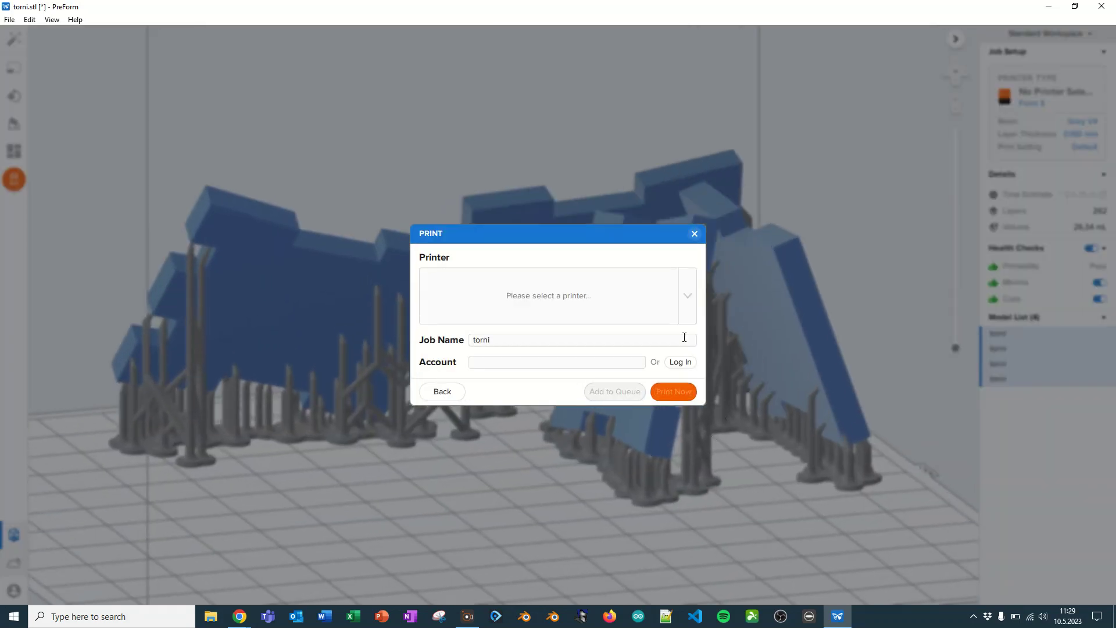
pyautogui.click(695, 235)
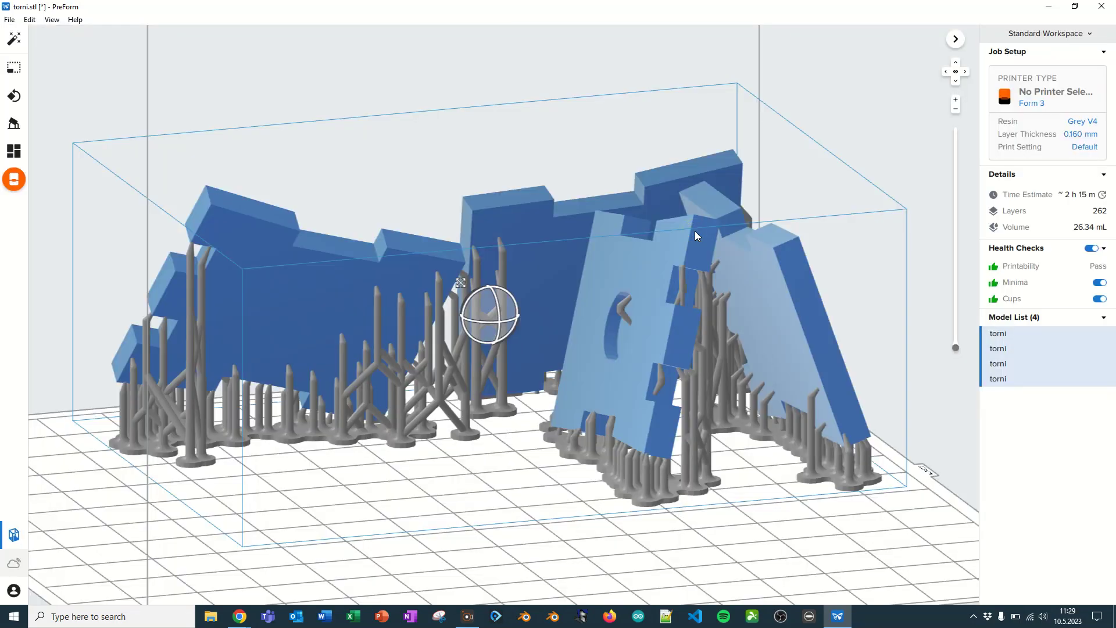